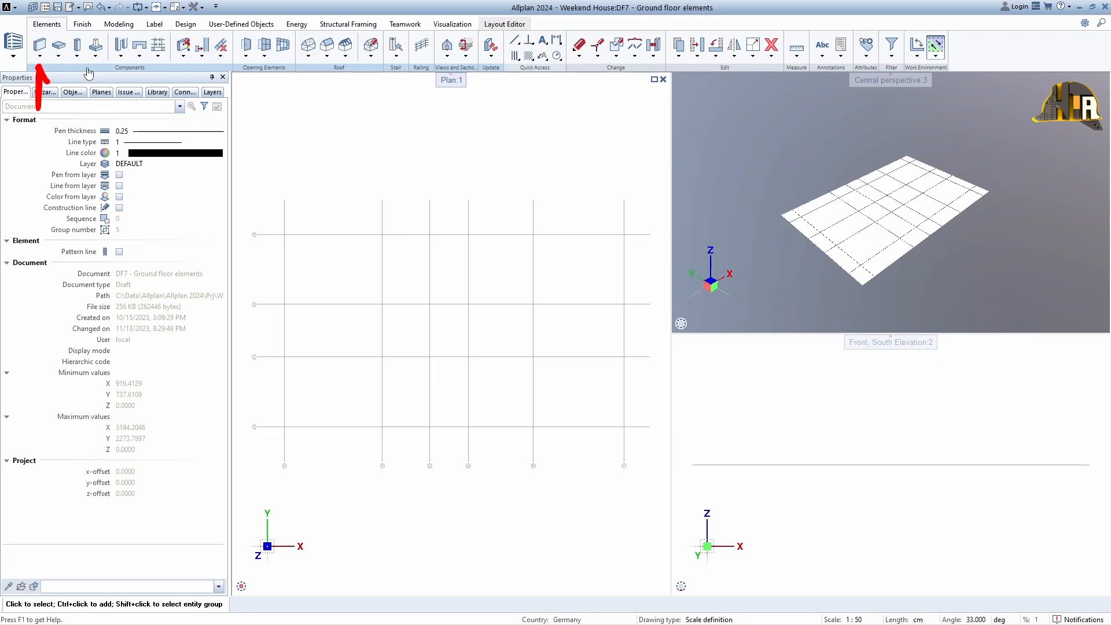
Open the properties of a new straight wall and raise its number of layers to 7
left_click(39, 45)
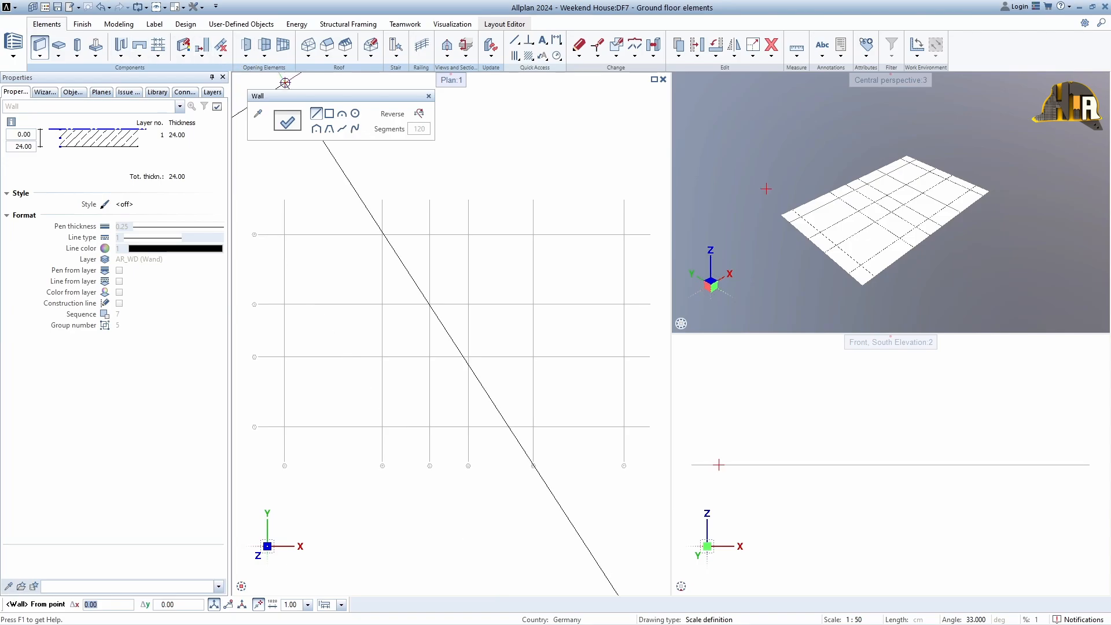
left_click(288, 122)
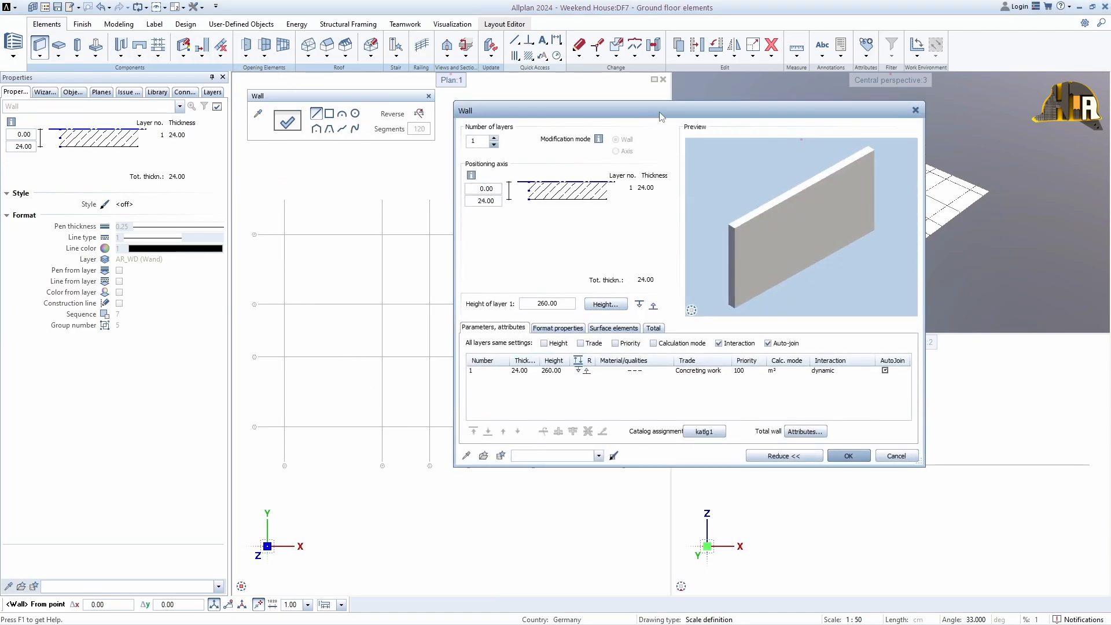
left_click_drag(660, 113, 619, 133)
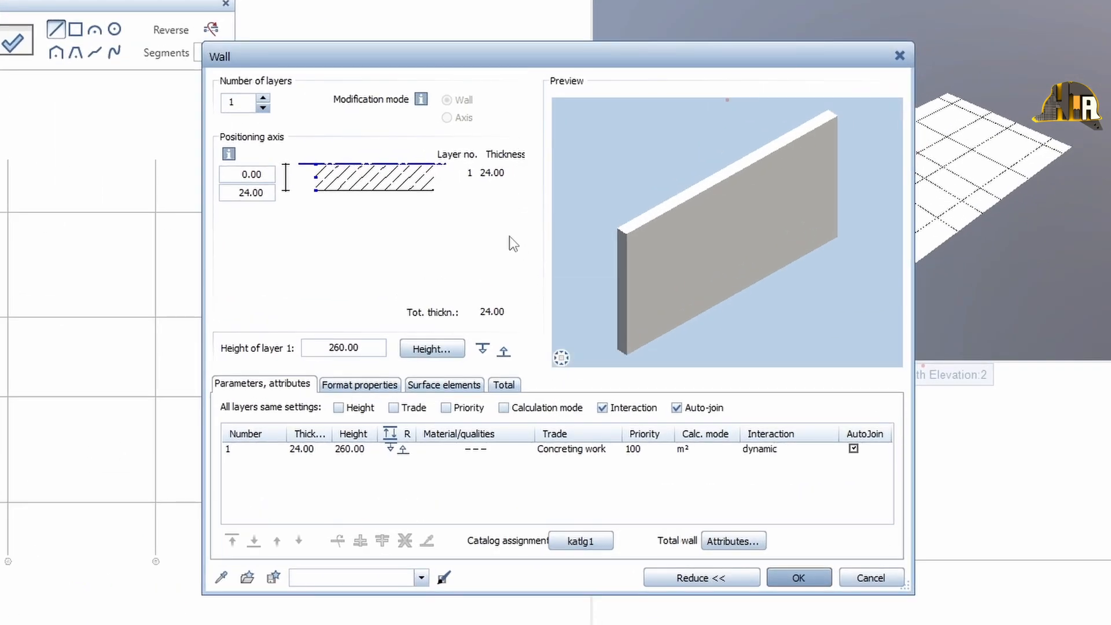
left_click(263, 98)
left_click(263, 97)
left_click(263, 98)
left_click(263, 98)
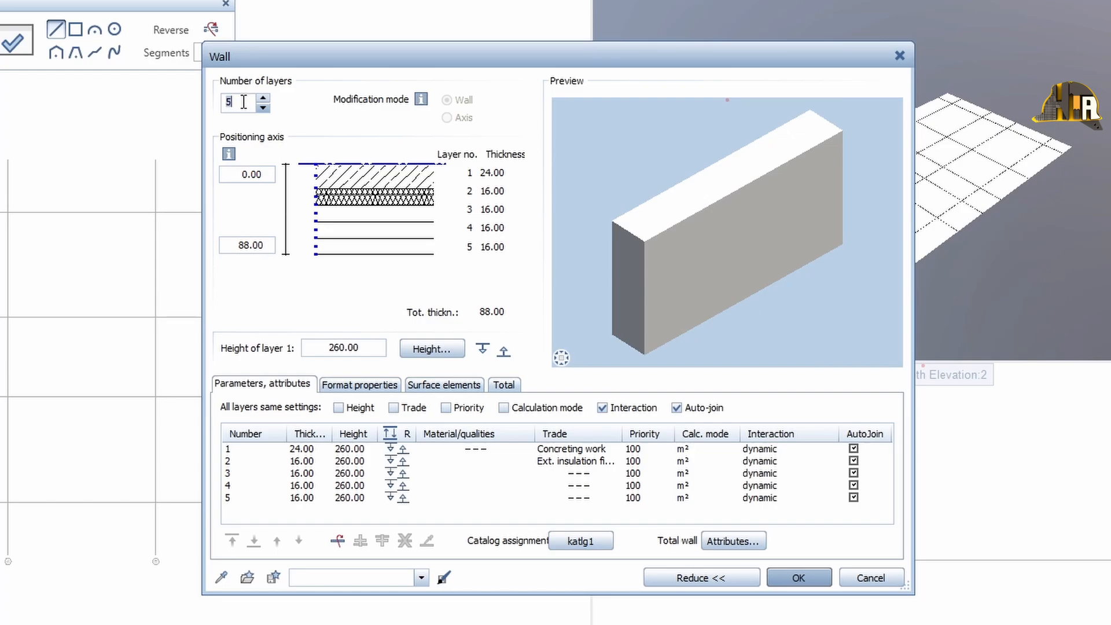
type("7")
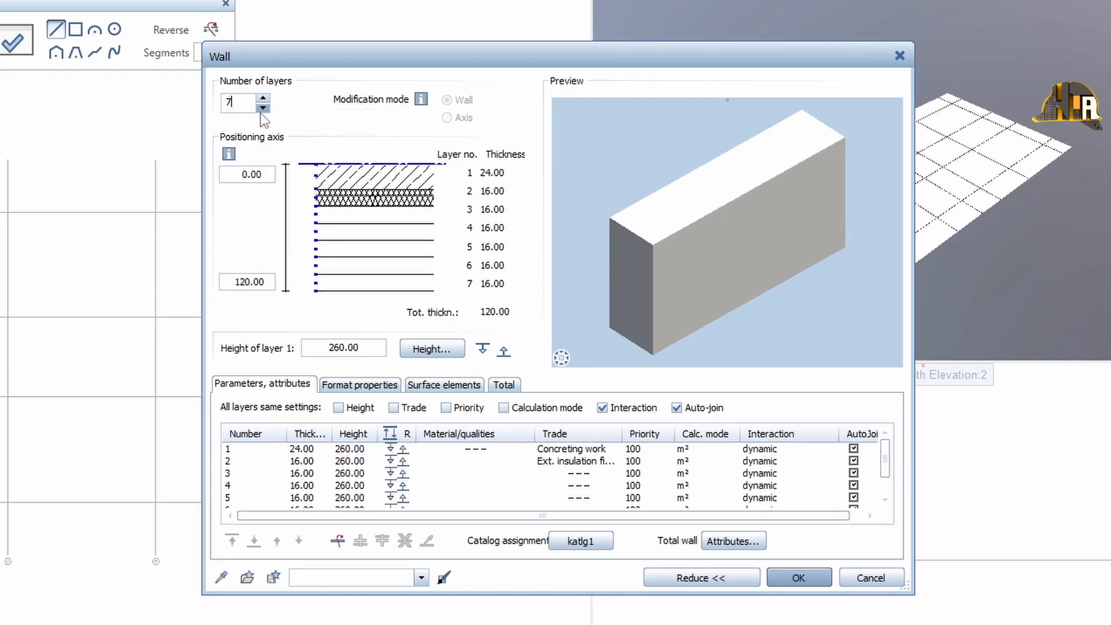
Reduce the wall's number of layers to 2
left_click(262, 110)
left_click(262, 110)
left_click(262, 110)
left_click(262, 110)
left_click(262, 110)
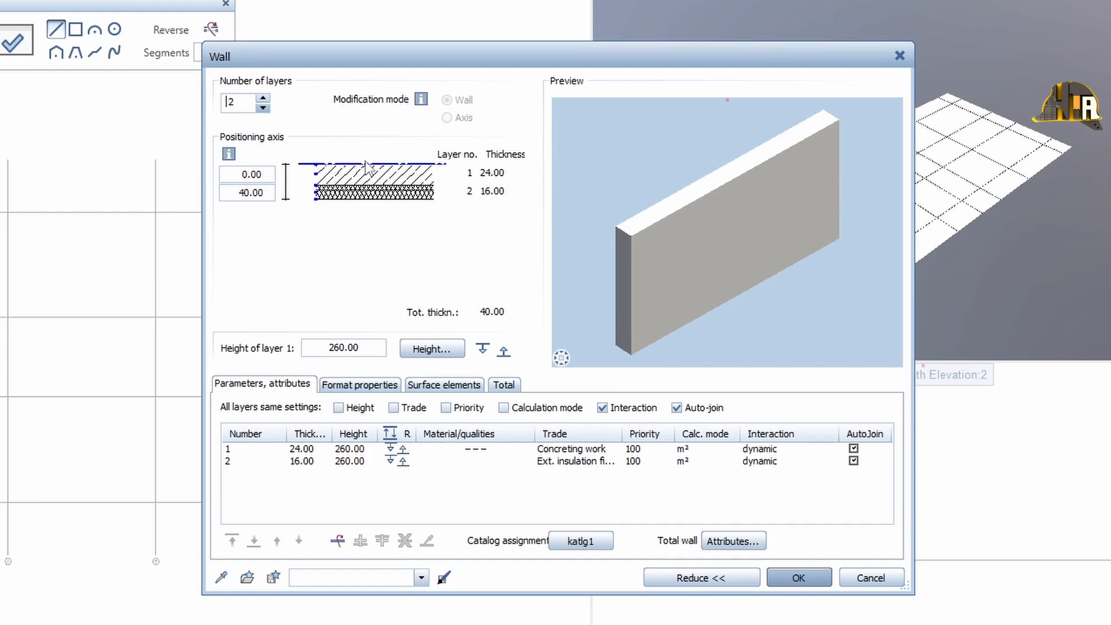
Move the wall's positioning axis off its outer edge, placing it 20 cm from the outer side of layer 1
mouse_move(366, 171)
left_mouse_down()
mouse_move(367, 204)
mouse_move(368, 181)
left_mouse_up()
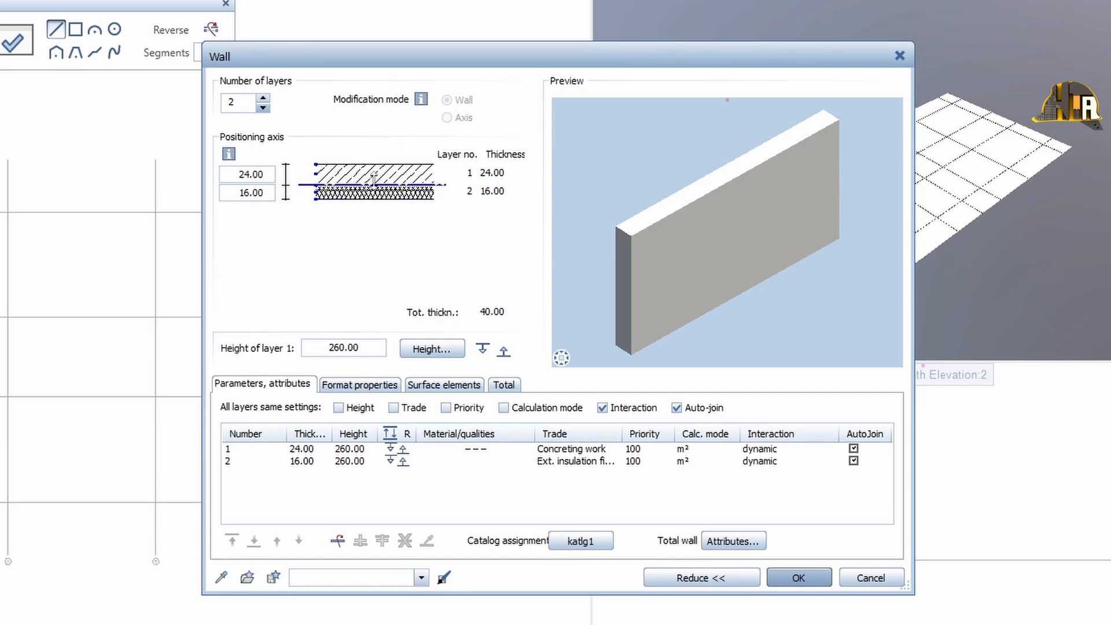
left_click_drag(374, 180, 373, 174)
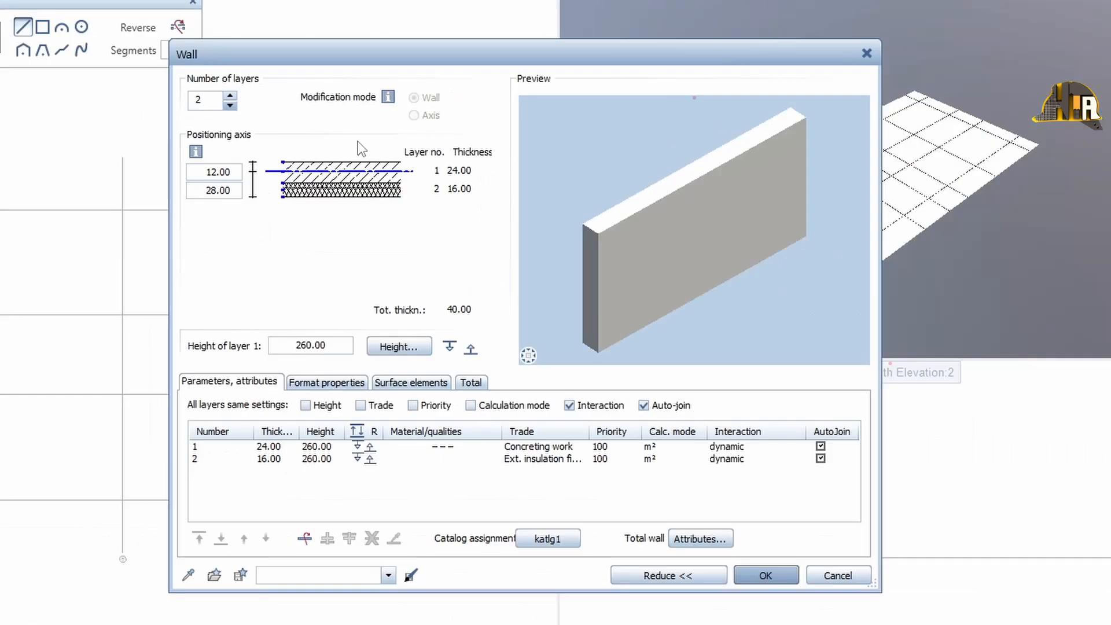
double_click(213, 172)
type("20")
key("Return")
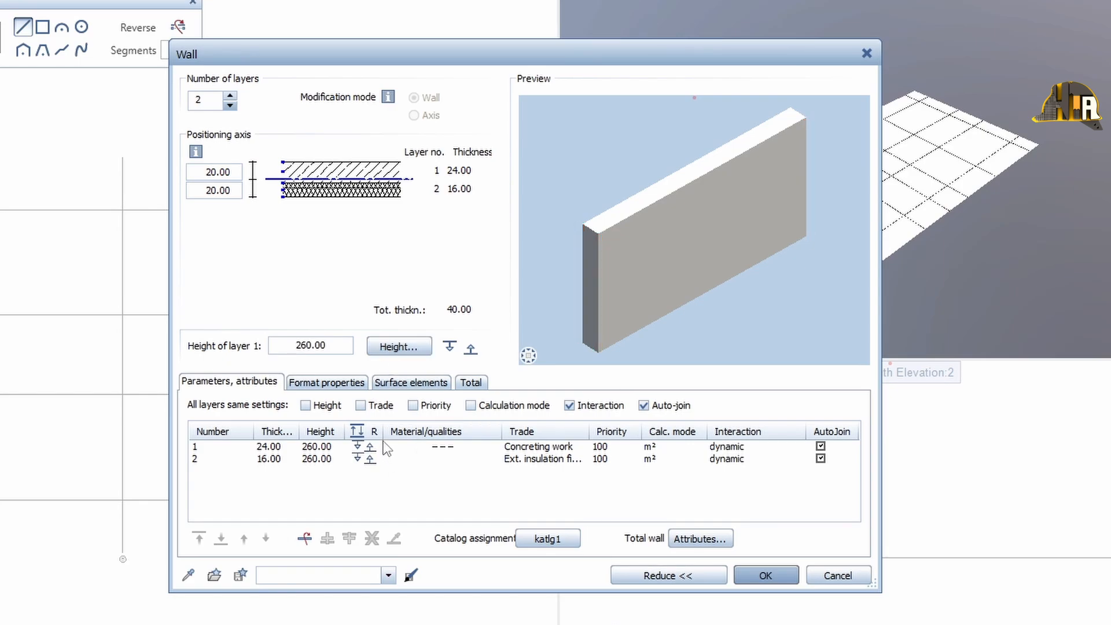
Widen the relative height column in the wall's layer table and leave layer 1's height as it is
left_click_drag(385, 432, 466, 434)
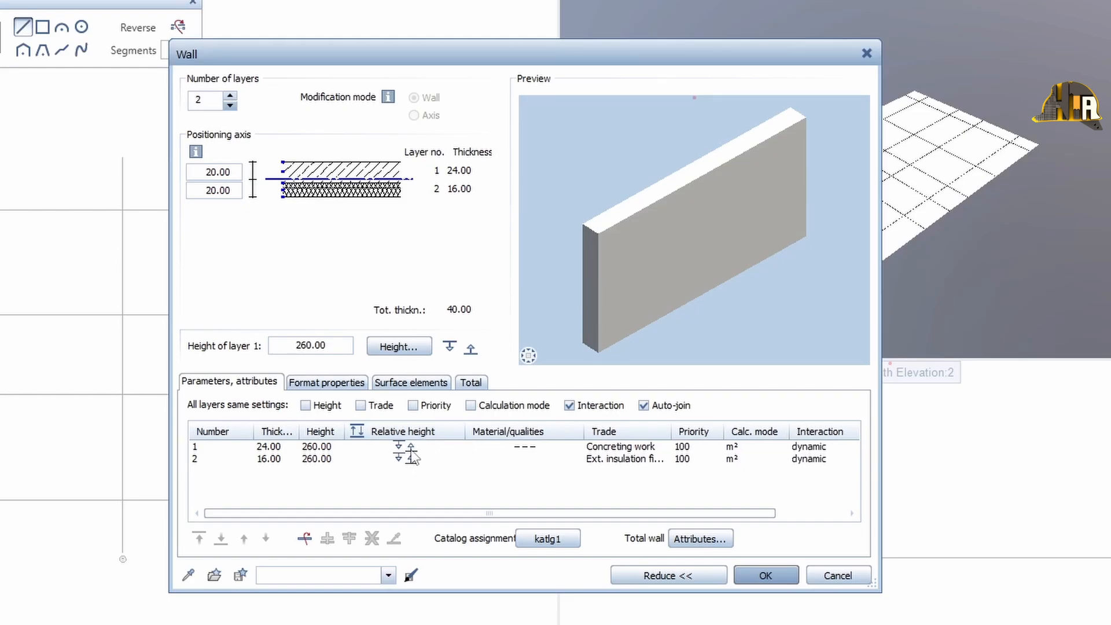
left_click(318, 447)
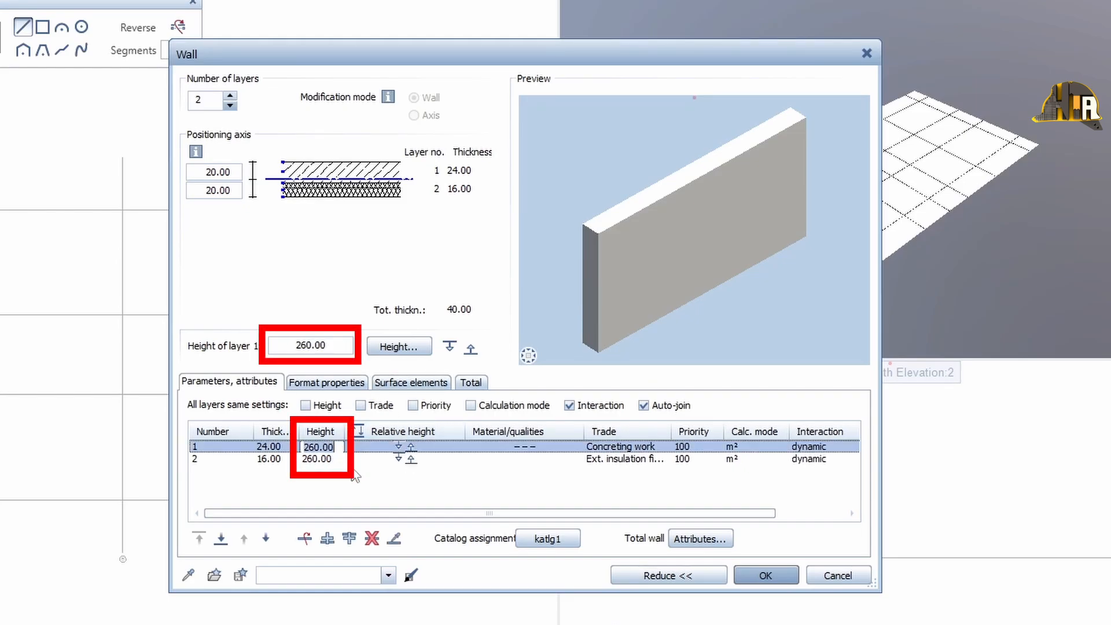
left_click(348, 480)
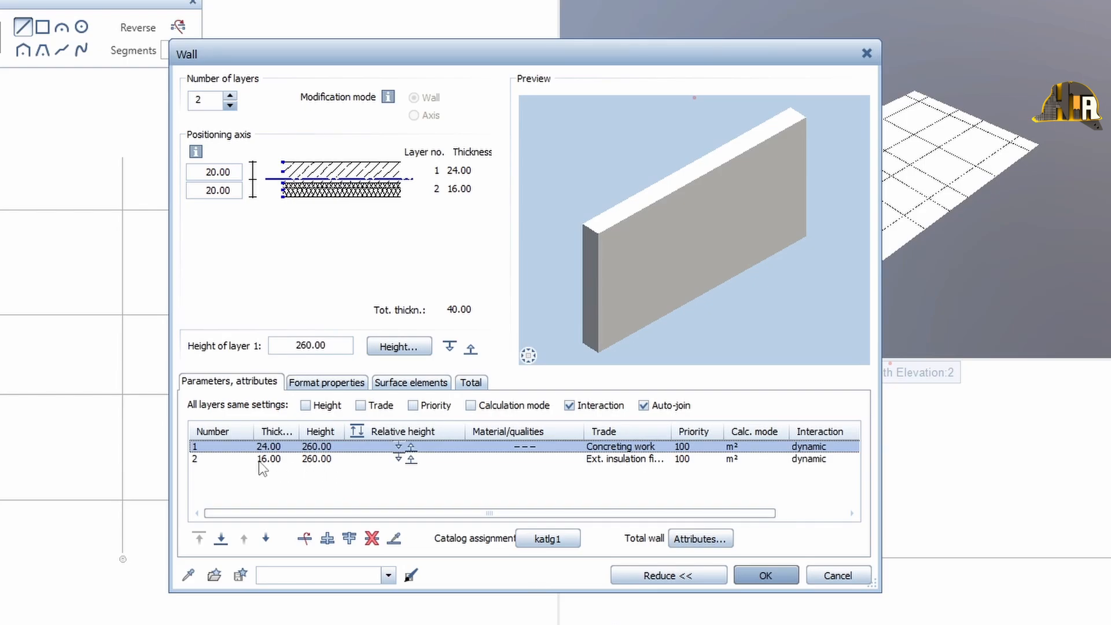
left_click(210, 460)
left_click(210, 446)
left_click(305, 540)
left_click(306, 539)
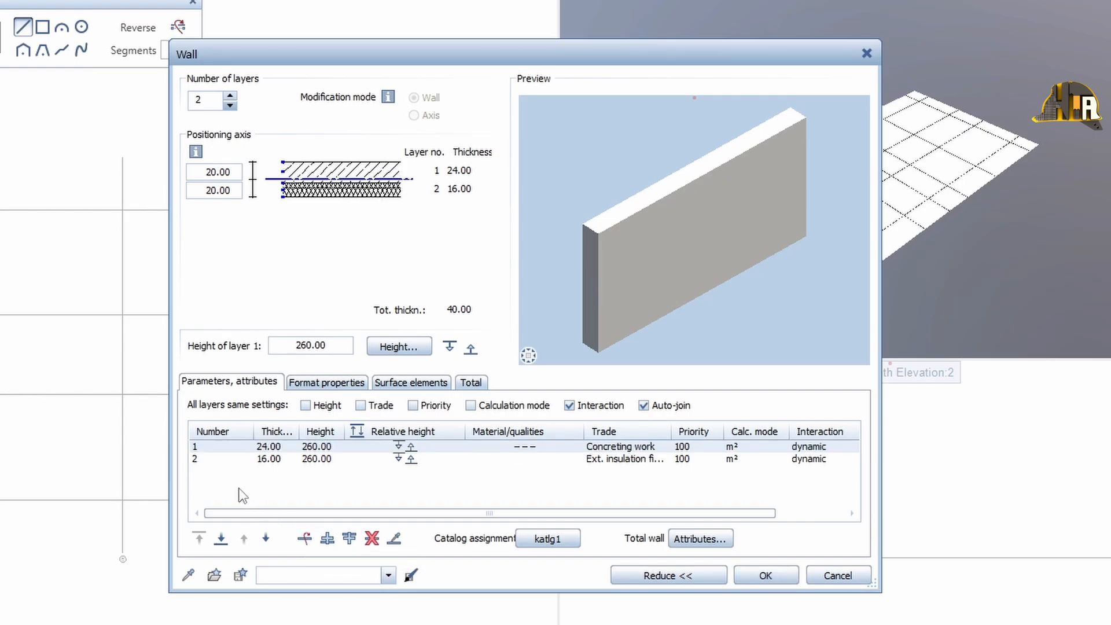
Set the thickness of wall layer 2 to 15 cm
left_click(270, 460)
left_click(270, 460)
type("15")
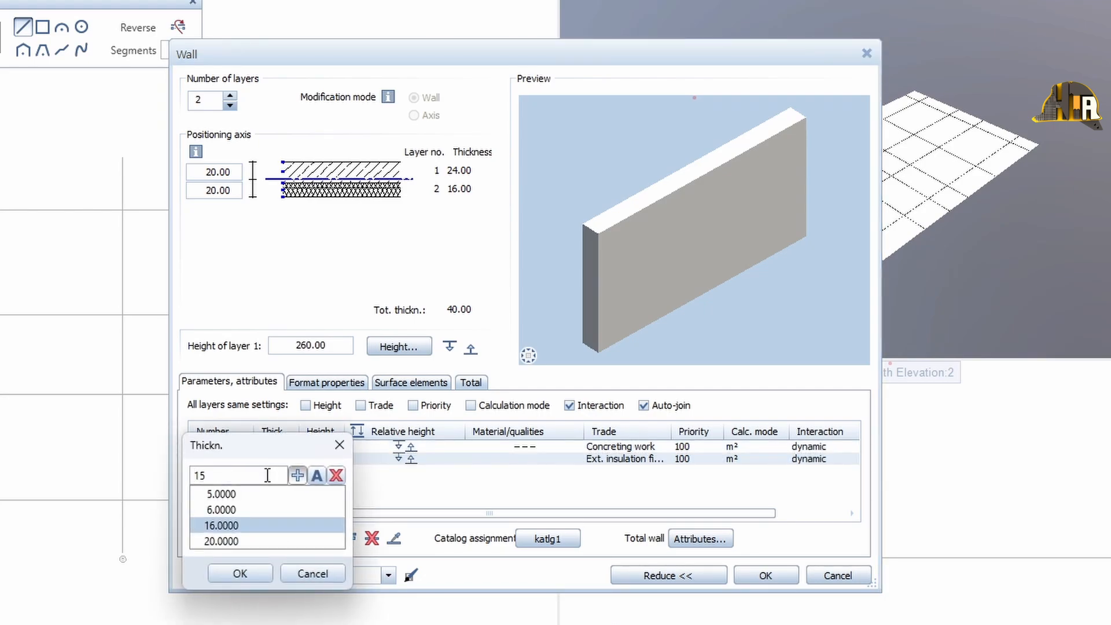
left_click(243, 572)
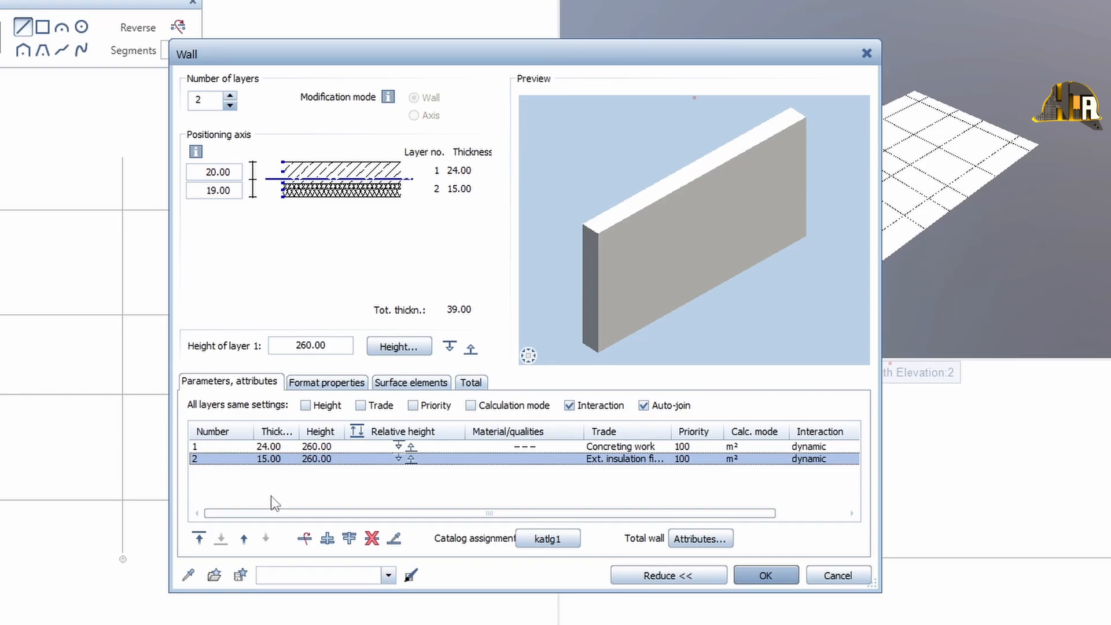
Review the bottom level reference options in layer 1's height settings and leave them without applying changes
left_click(409, 447)
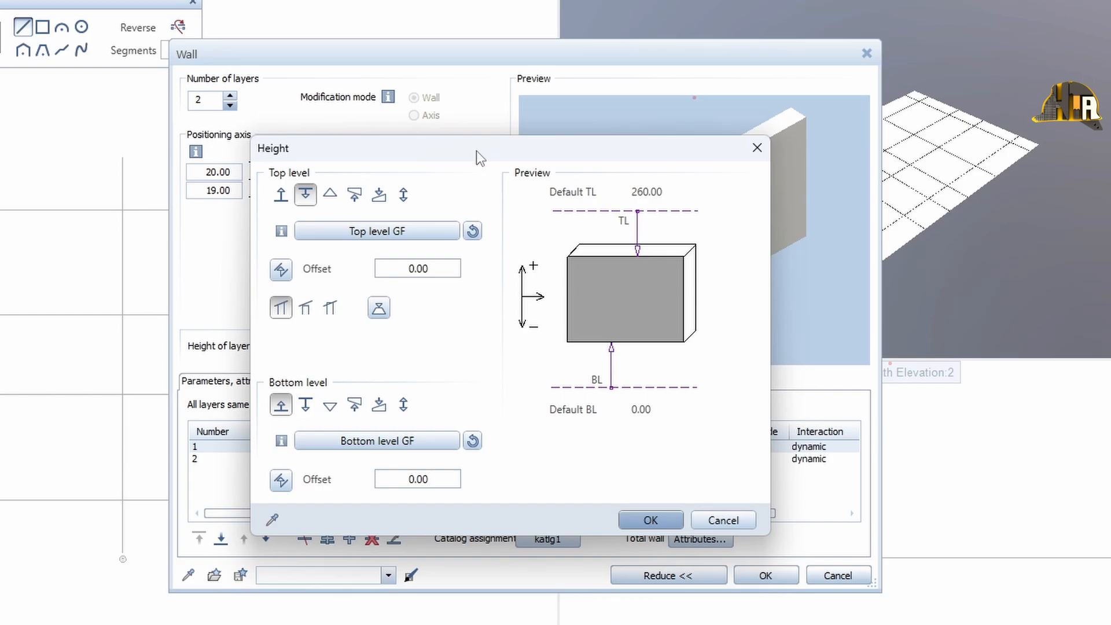
left_click(307, 406)
left_click(331, 407)
left_click(356, 407)
key("Escape")
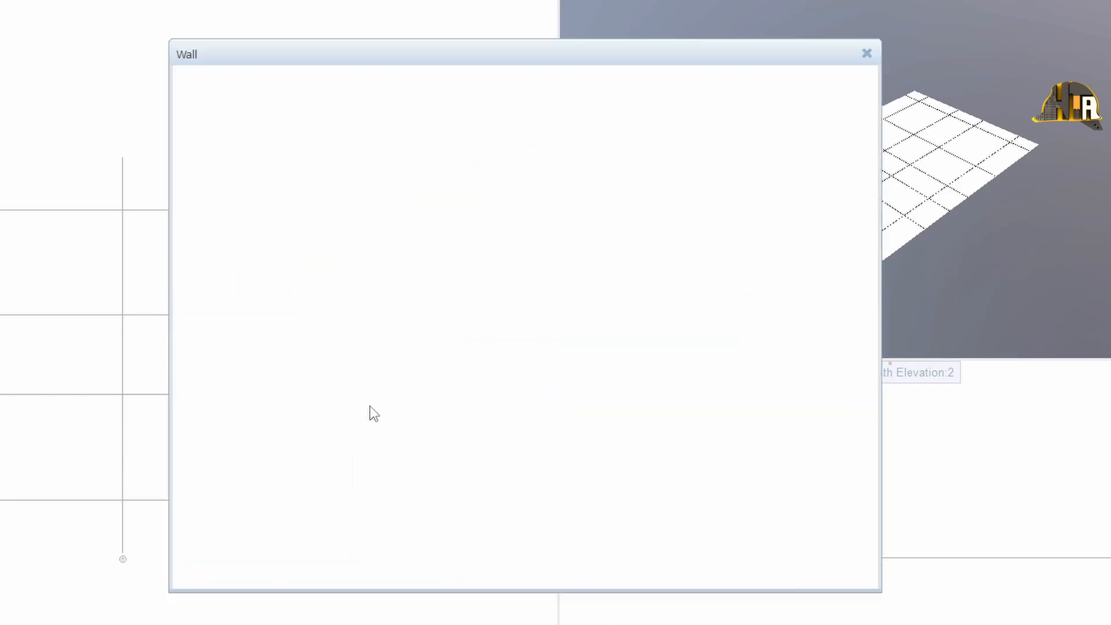
left_click(330, 406)
left_click(290, 408)
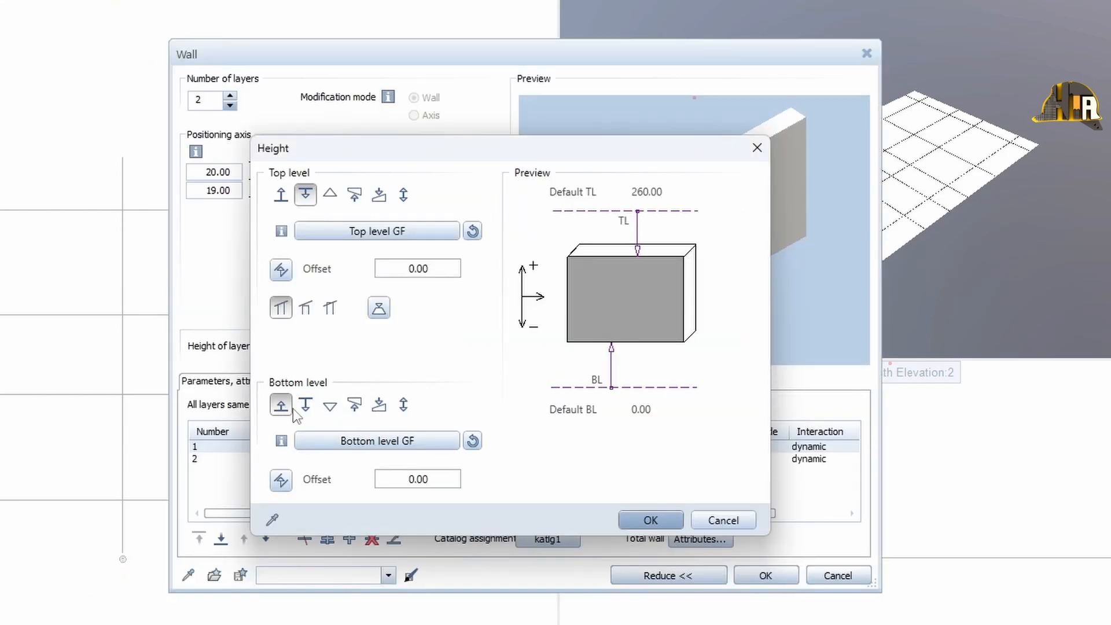
left_click(712, 519)
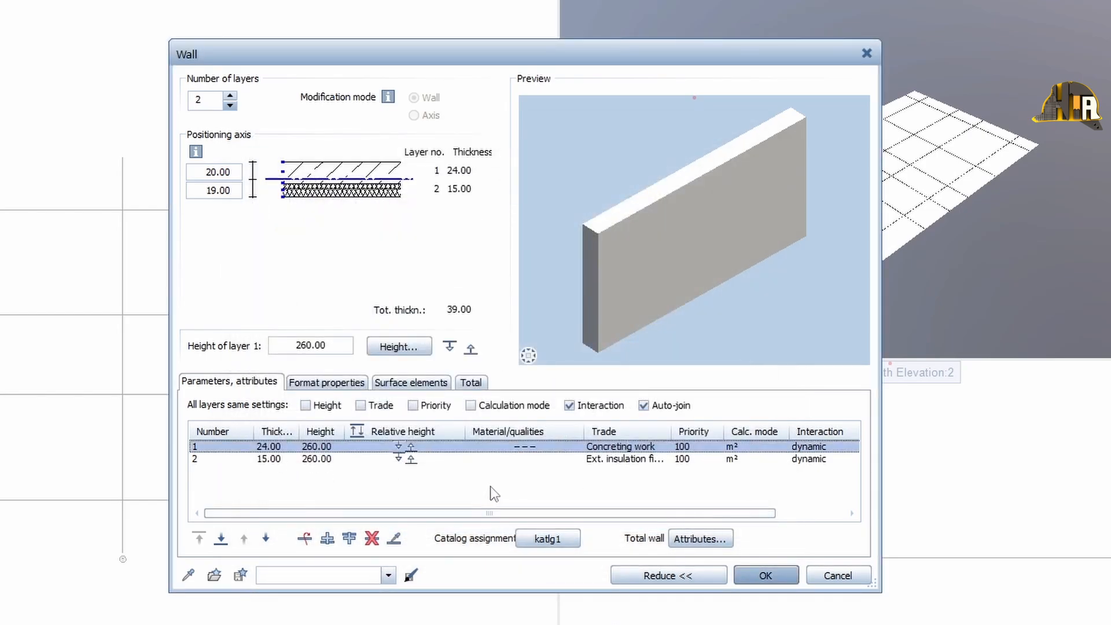
Assign the material Concrete C25/30 to wall layer 1
left_click(507, 444)
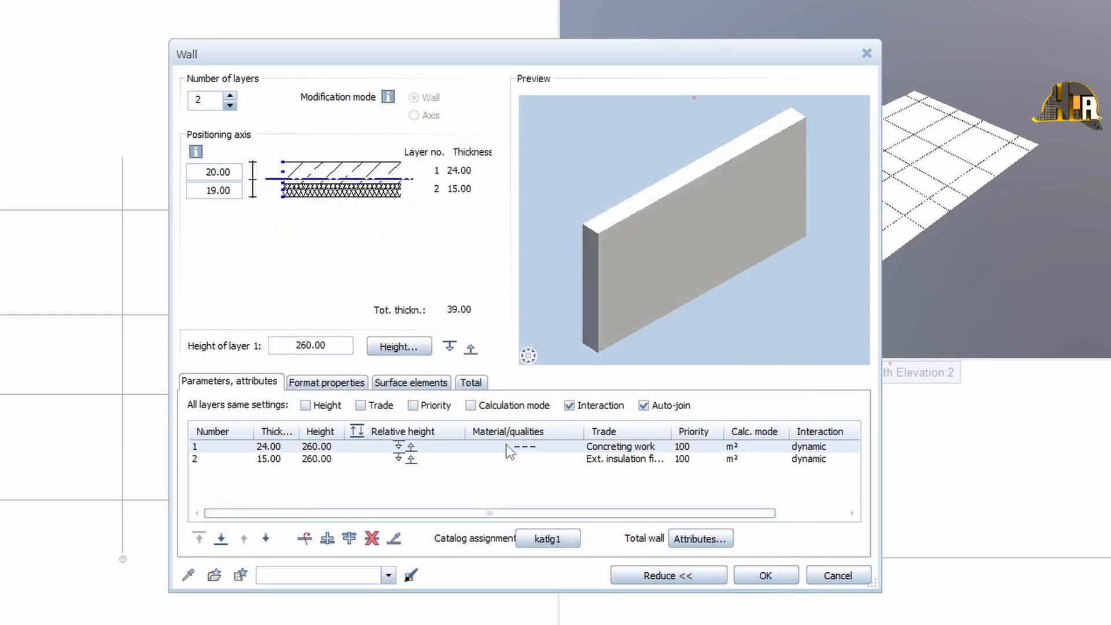
left_click_drag(0, 0, 492, 114)
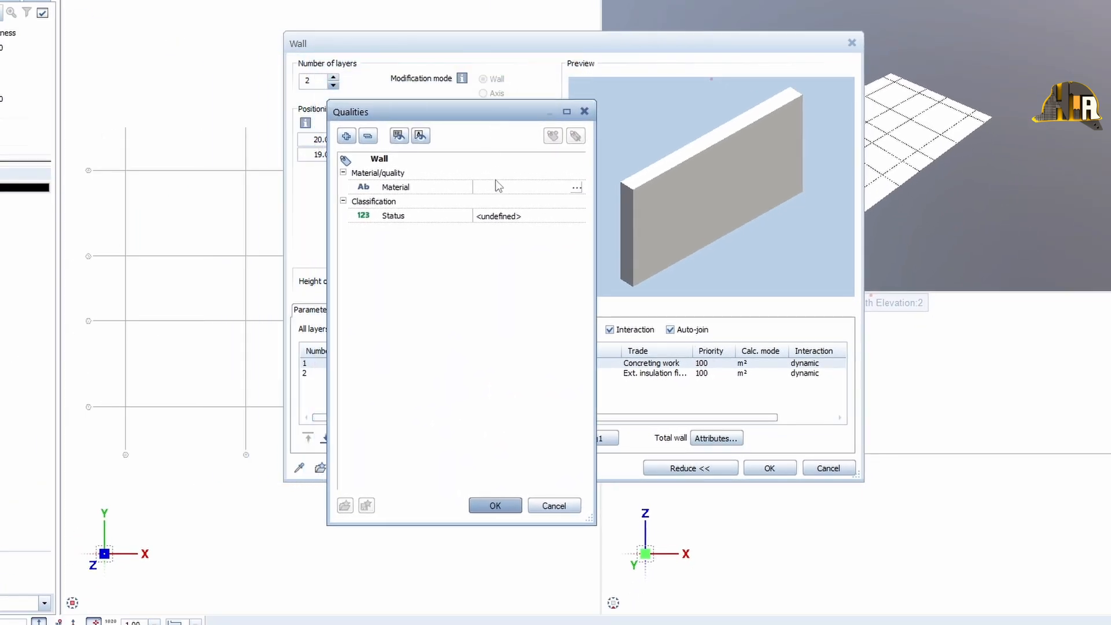
left_click(497, 186)
type("Concrete C25/30")
key("Return")
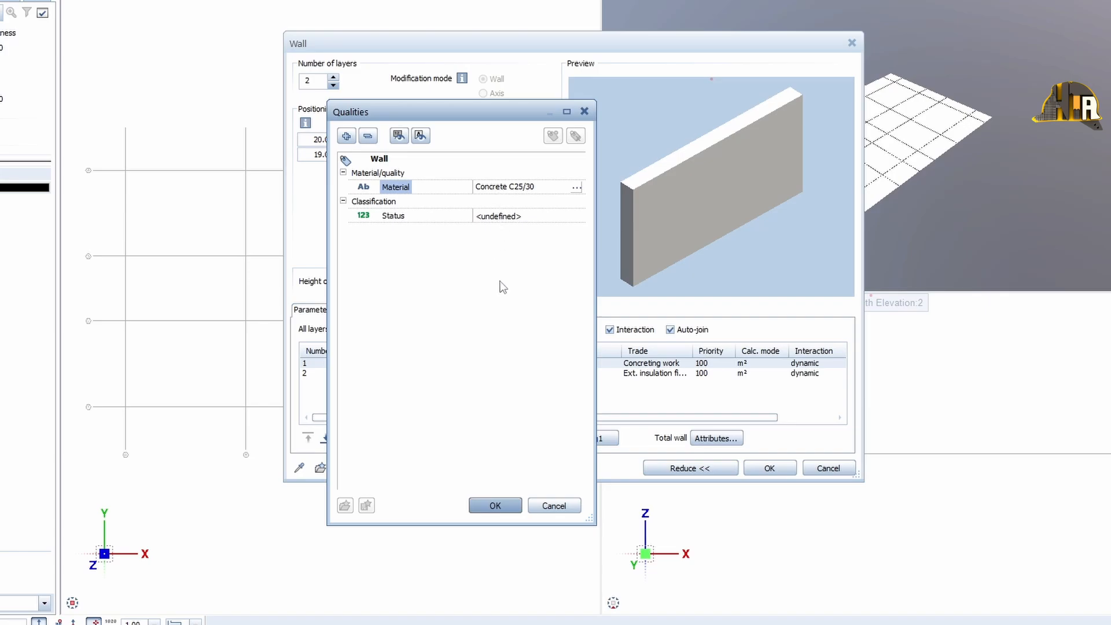
left_click(495, 506)
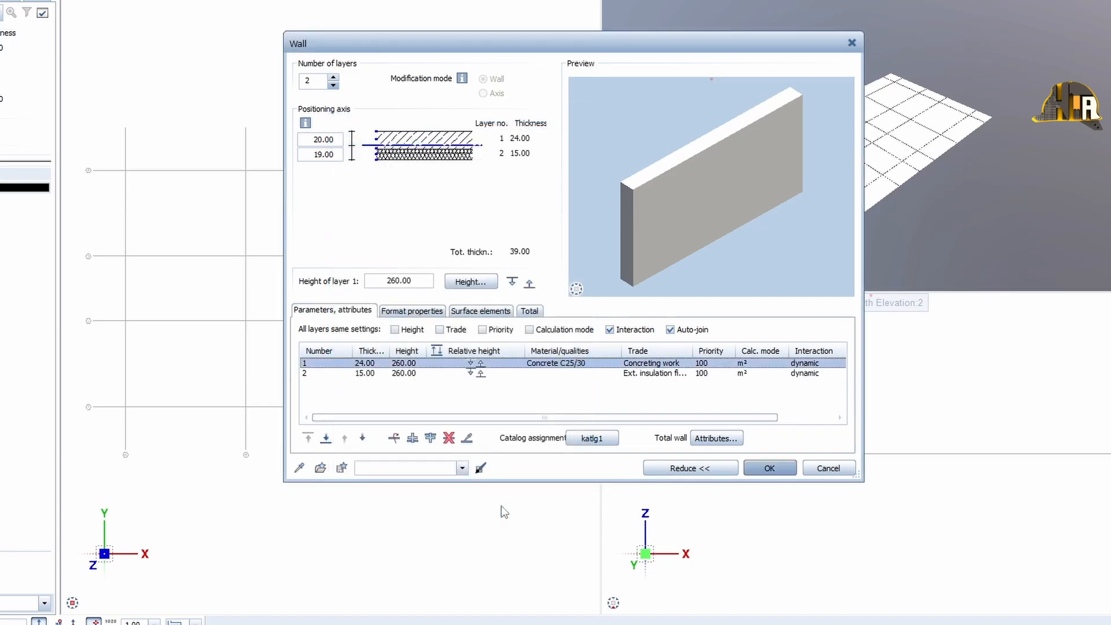
Set the trade of layer 1 to Concreting work and of layer 2 to Ext. insulation finish systems
left_click(668, 370)
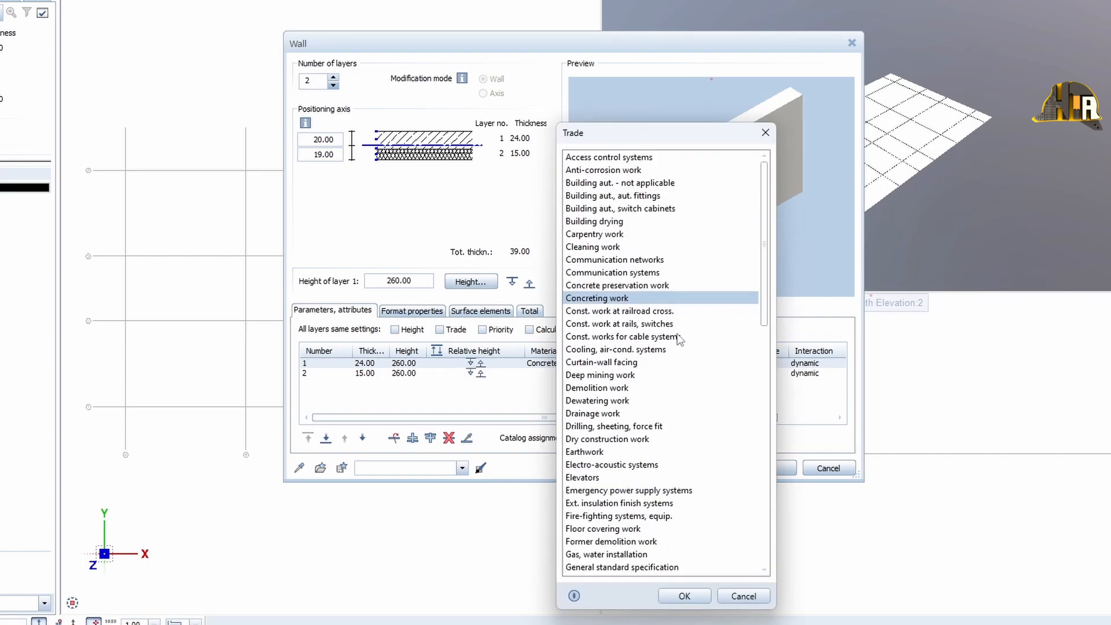
scroll(677, 341, "down", 10)
scroll(679, 342, "up", 8)
scroll(676, 336, "up", 7)
double_click(655, 296)
left_click(655, 373)
scroll(657, 377, "down", 1)
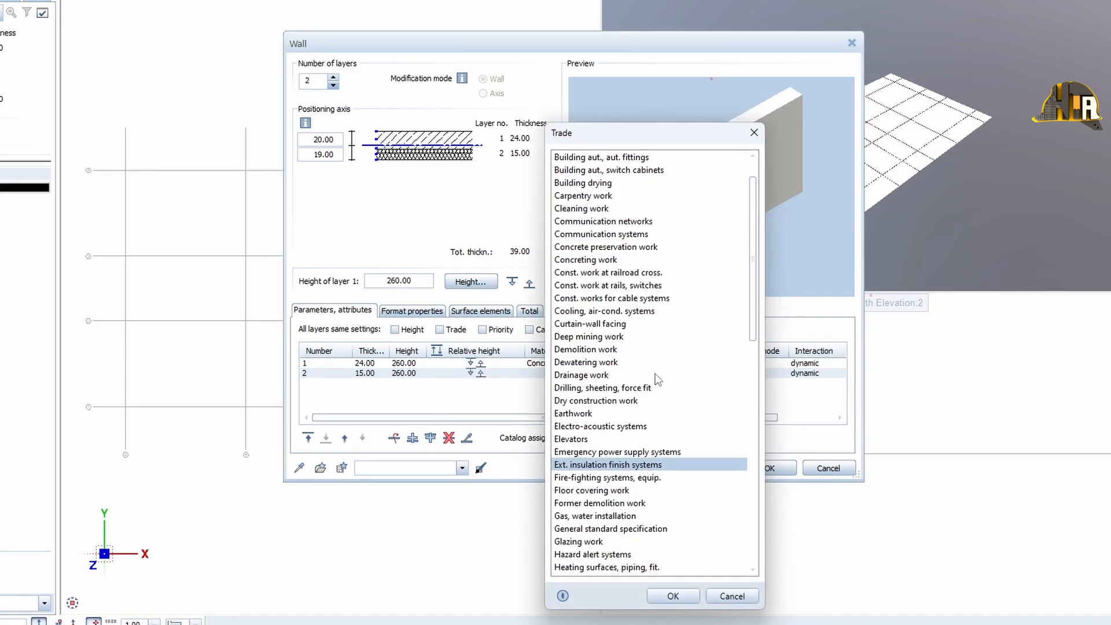
left_click(673, 596)
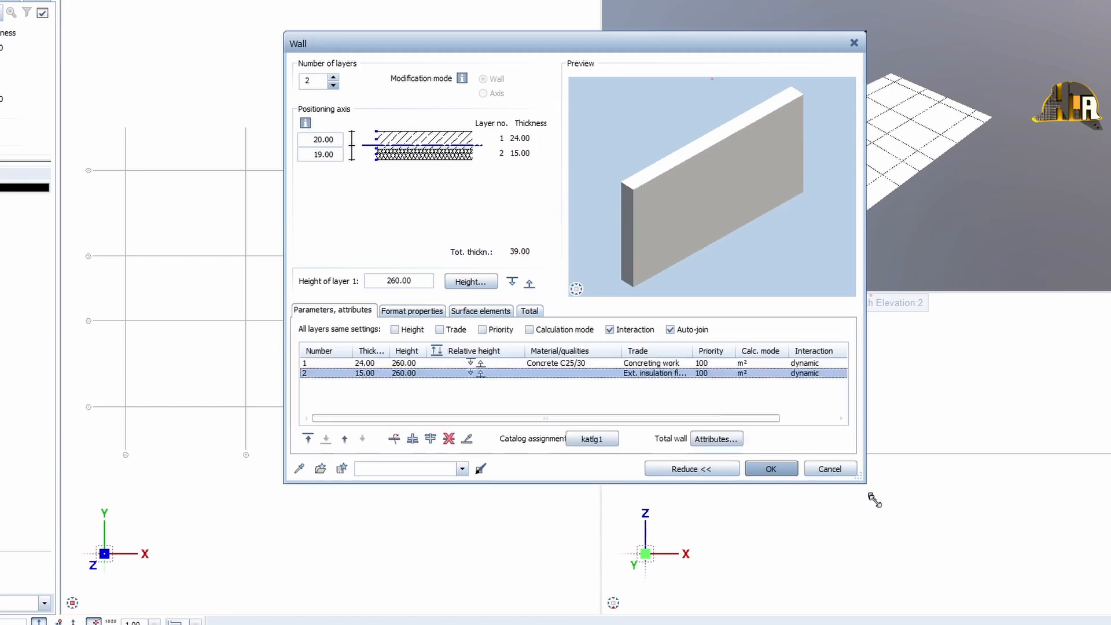
Enlarge the wall properties dialog and adjust the layer table's column widths to fit all layer parameters
left_click_drag(862, 481, 979, 572)
left_click_drag(693, 351, 723, 347)
left_click_drag(819, 351, 836, 352)
left_click_drag(765, 350, 782, 352)
left_click_drag(930, 355, 910, 355)
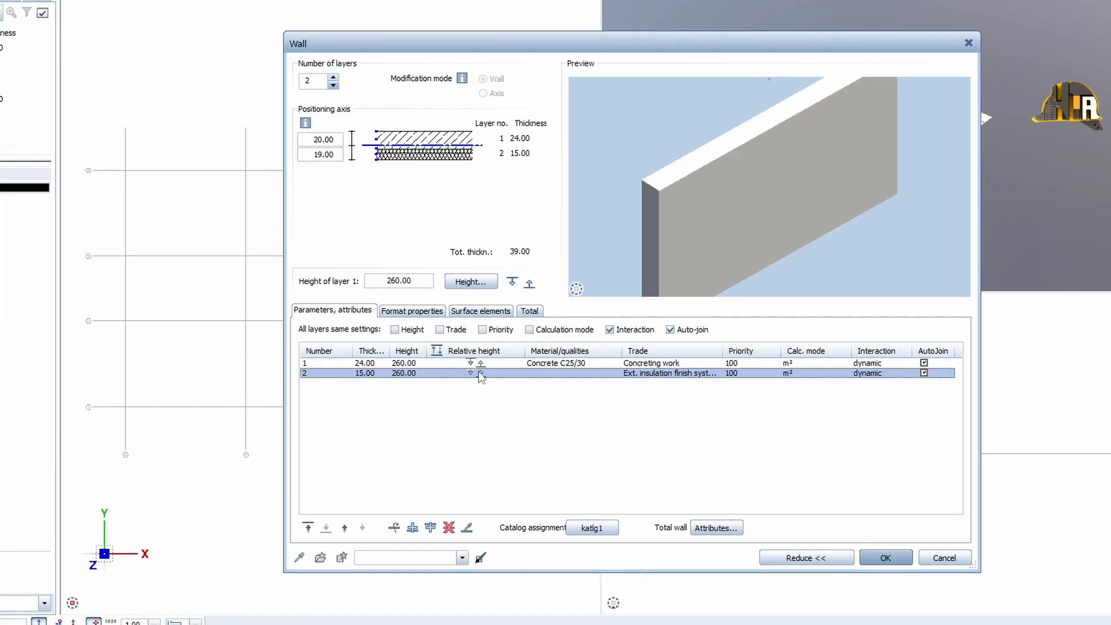
left_click_drag(428, 351, 433, 351)
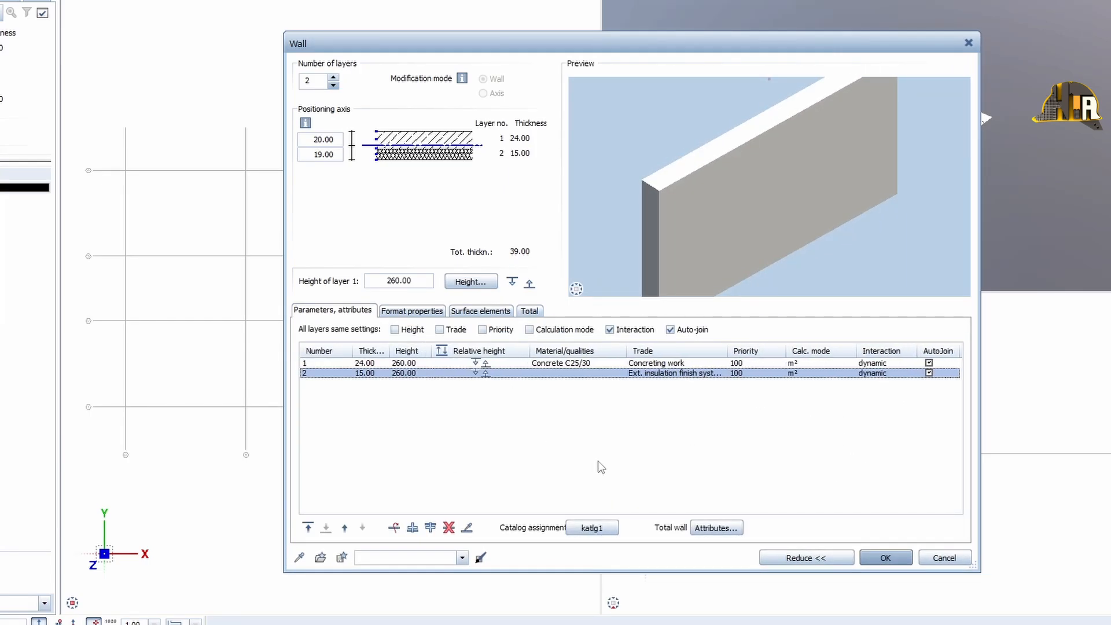
Open layer 1's priority value, and in the sample drawing place an insulated concrete wall diagonally across the brick wall
left_click(756, 372)
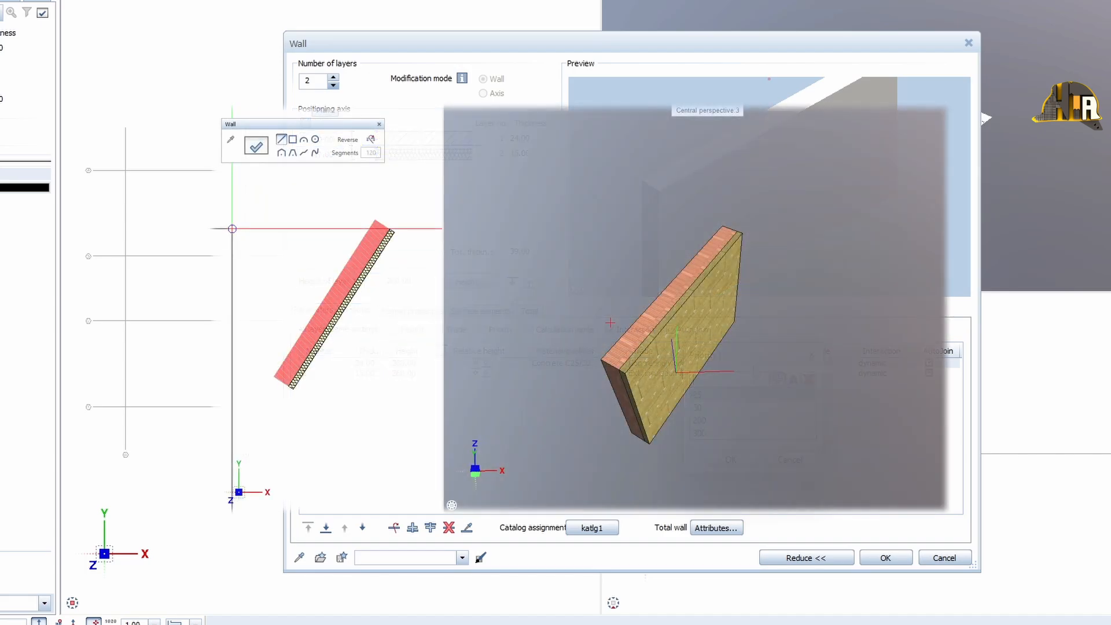
left_click(233, 254)
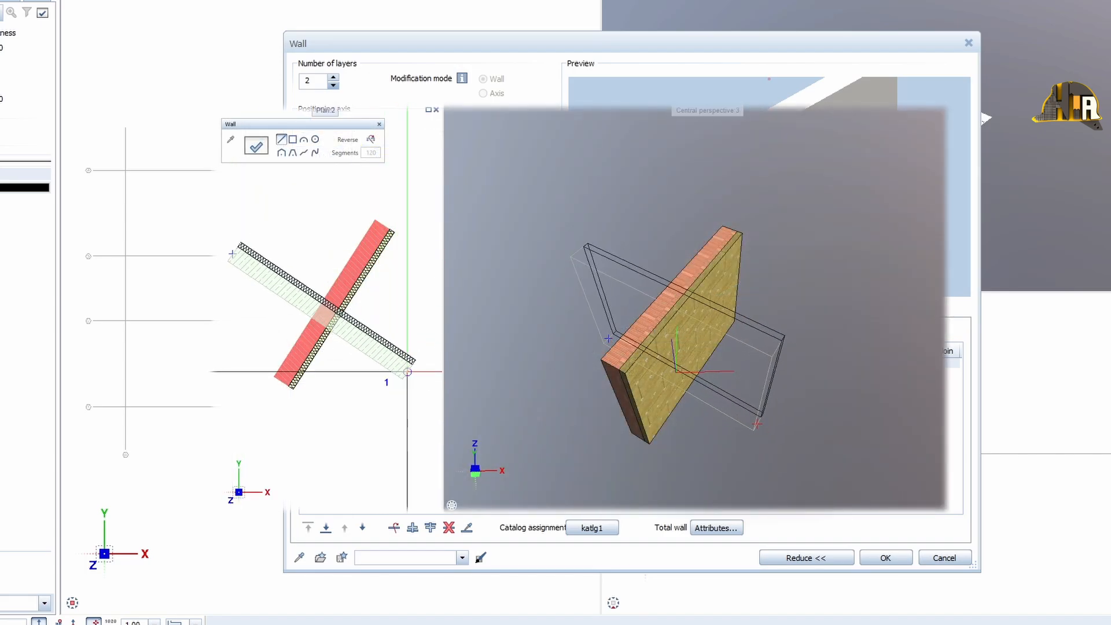
left_click(408, 372)
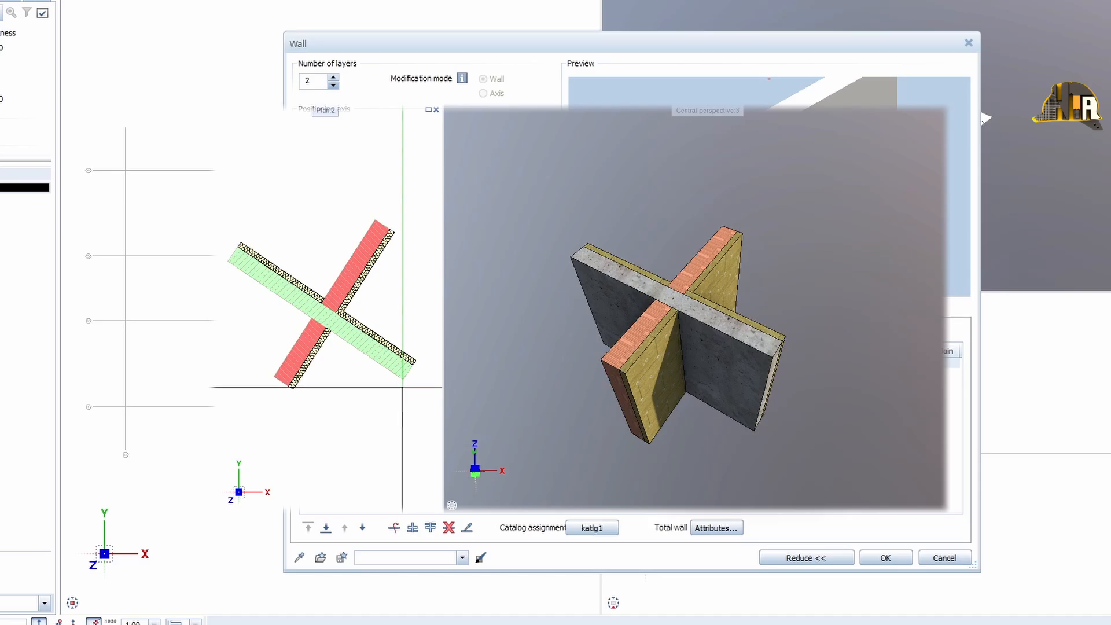
scroll(682, 315, "up", 2)
scroll(681, 316, "up", 3)
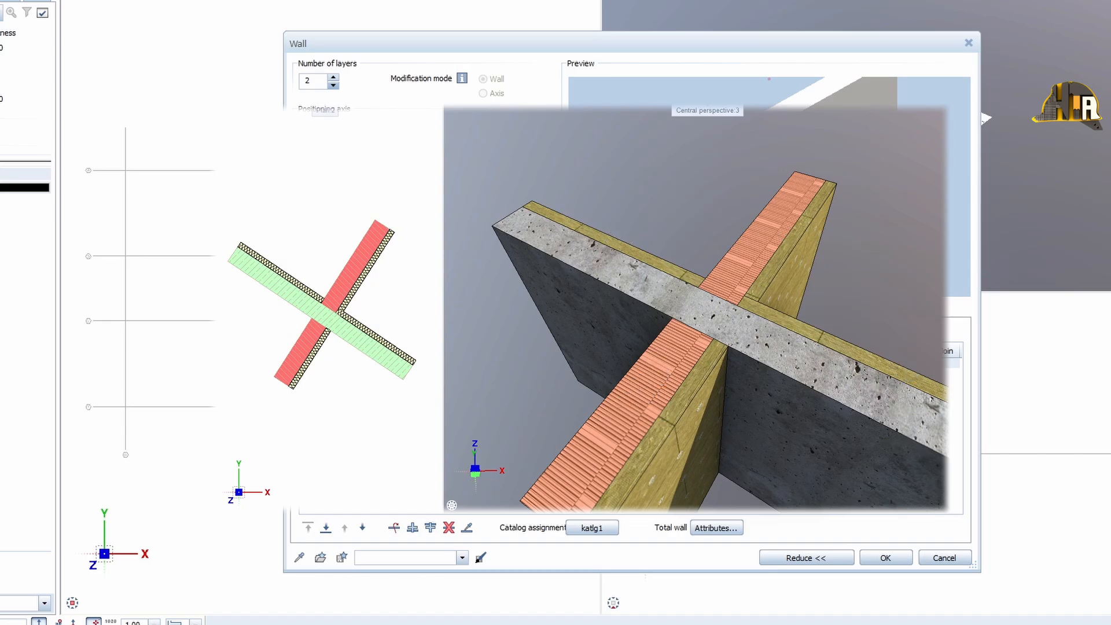
Set the priority of wall layer 1 to 500
key("Down")
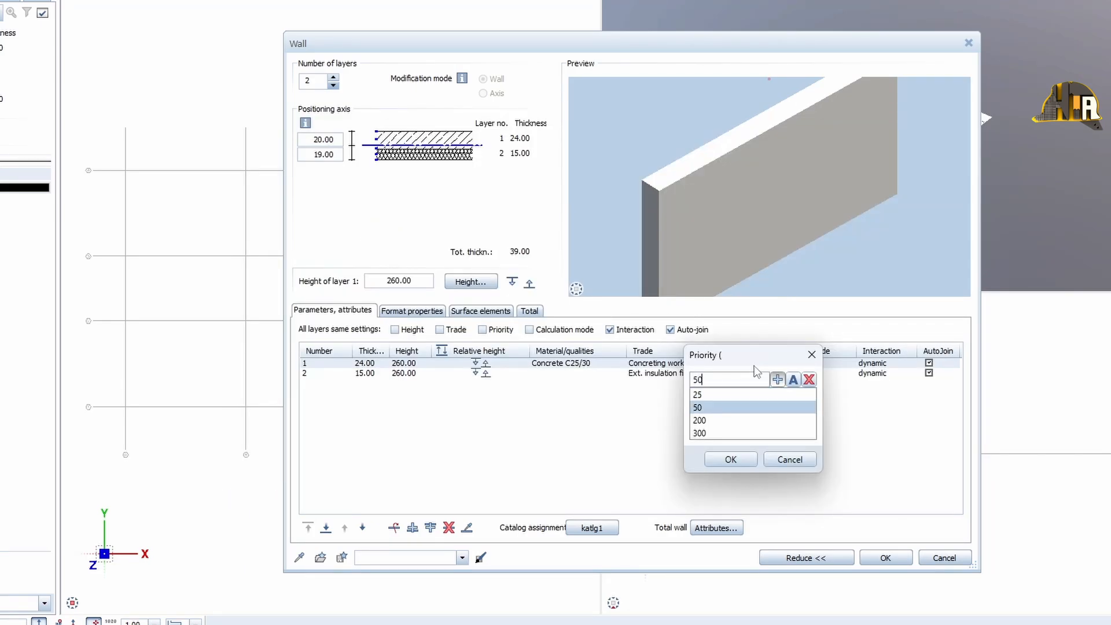
key("Return")
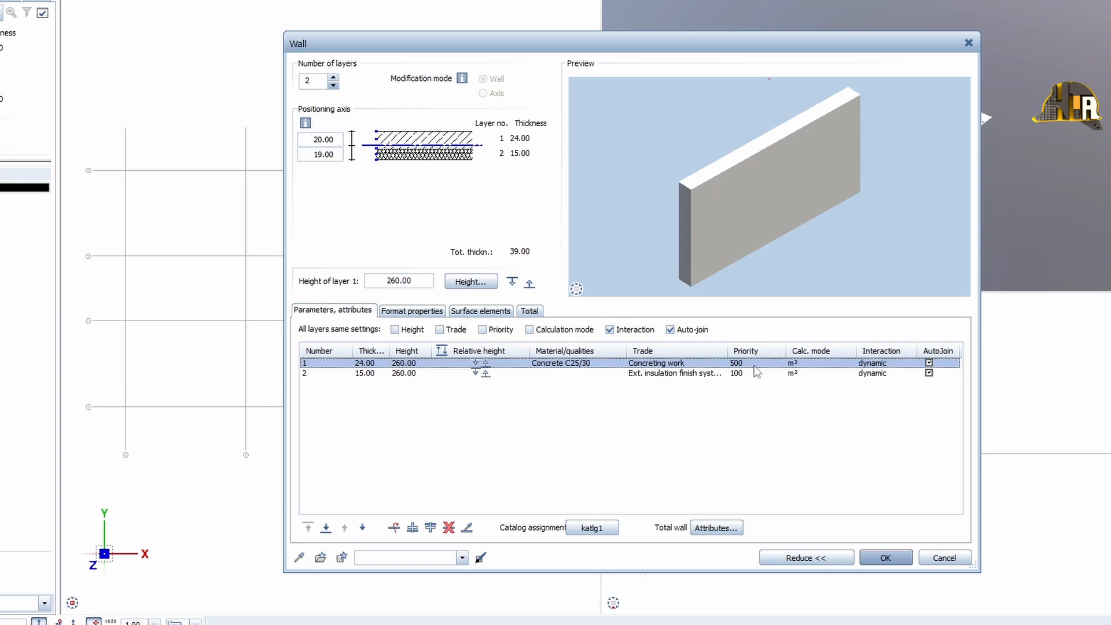
Set the priority of wall layer 2 to 150
double_click(747, 373)
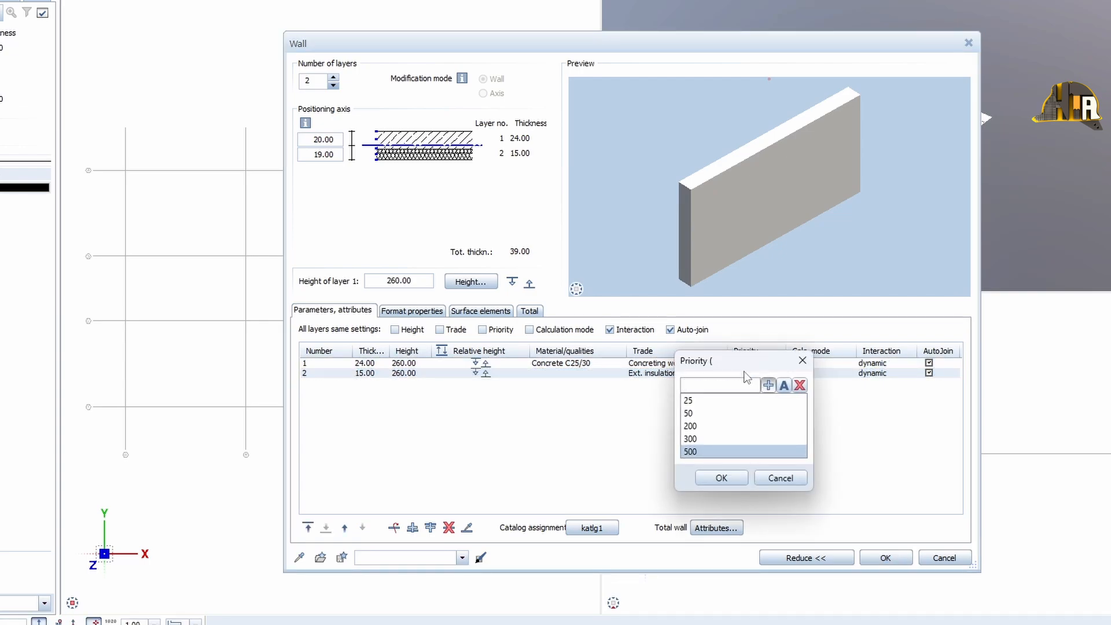
type("150")
key("Return")
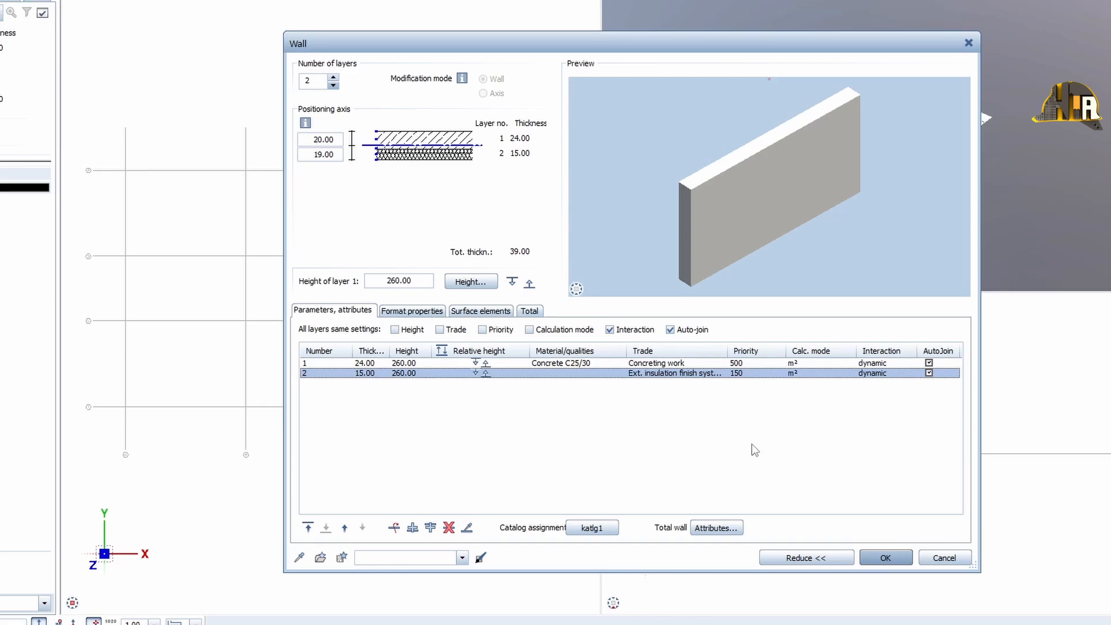
Set the calculation mode to m³ for layer 1 and m² for layer 2, with layer 1's interaction as dynamic
left_click(811, 365)
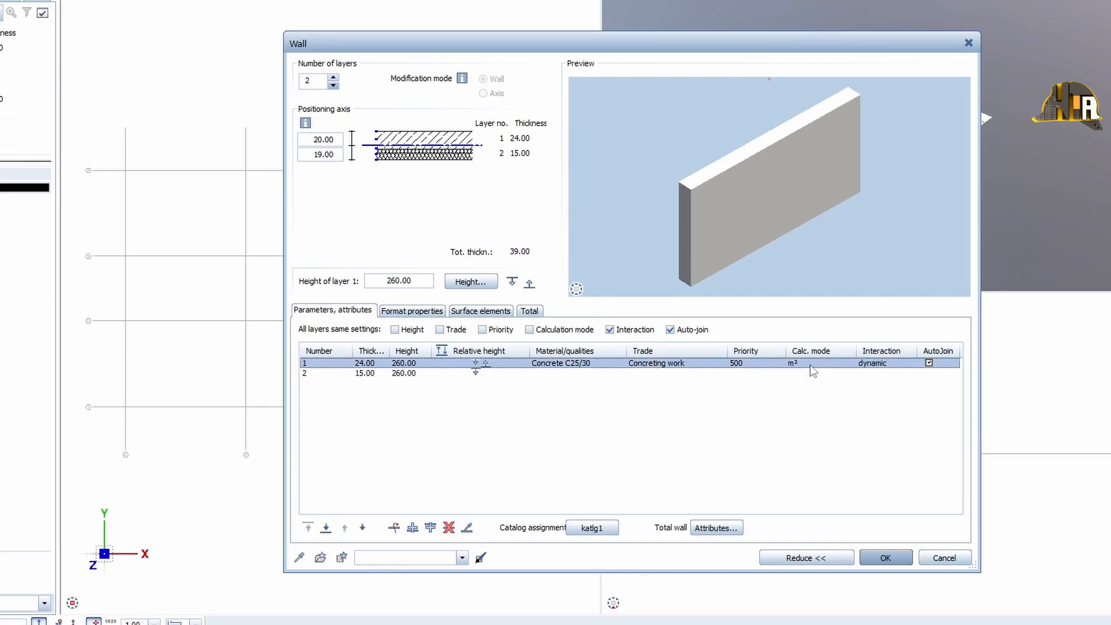
left_click(811, 365)
left_click(802, 381)
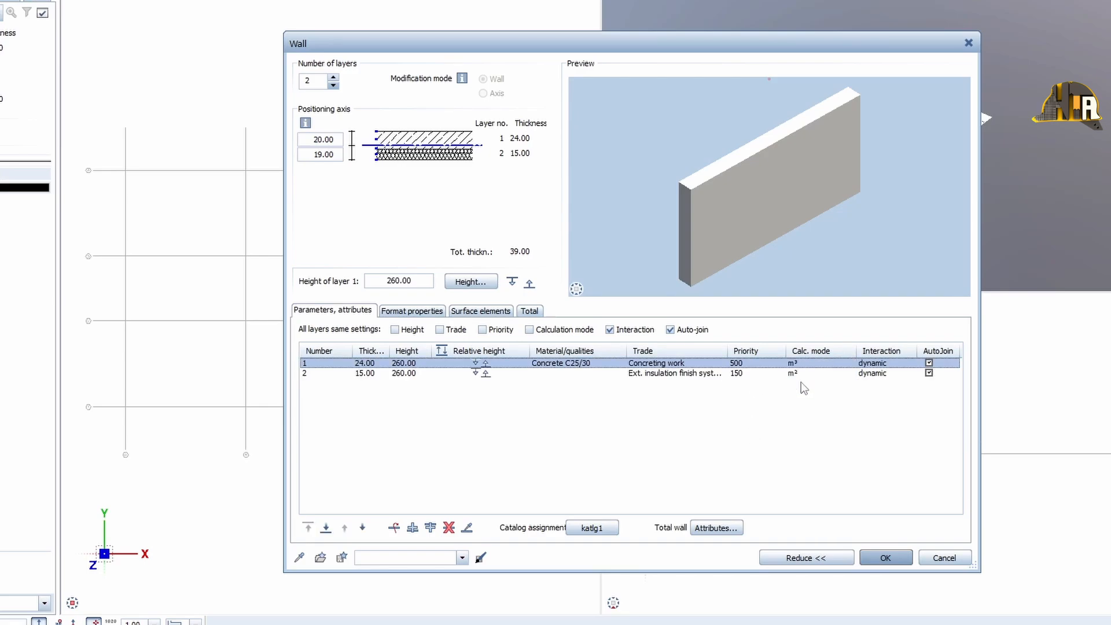
left_click(814, 376)
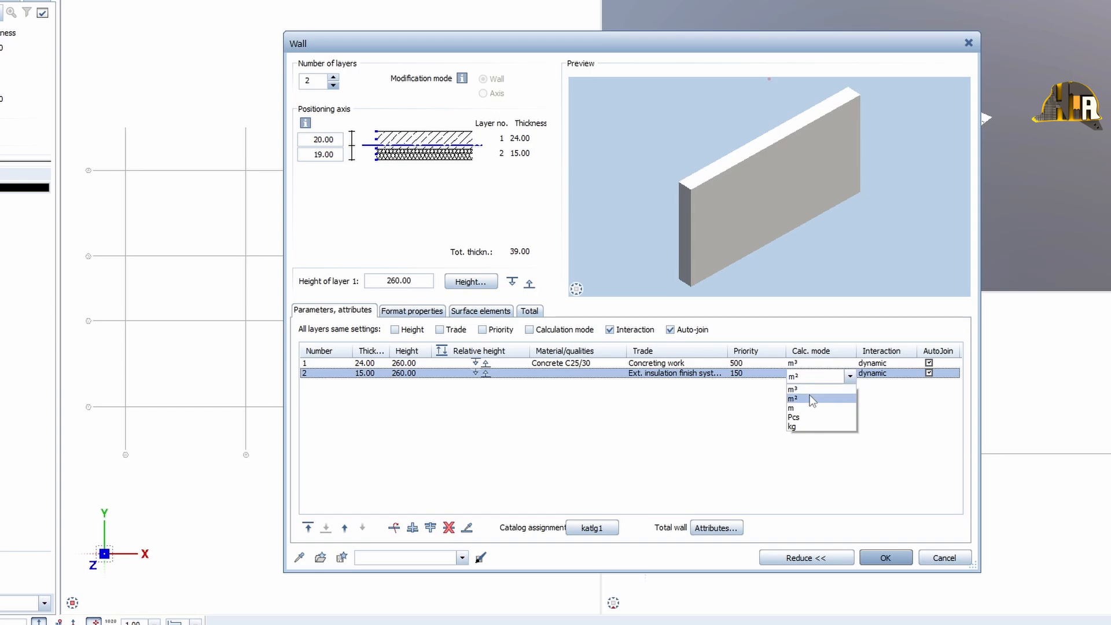
left_click(808, 398)
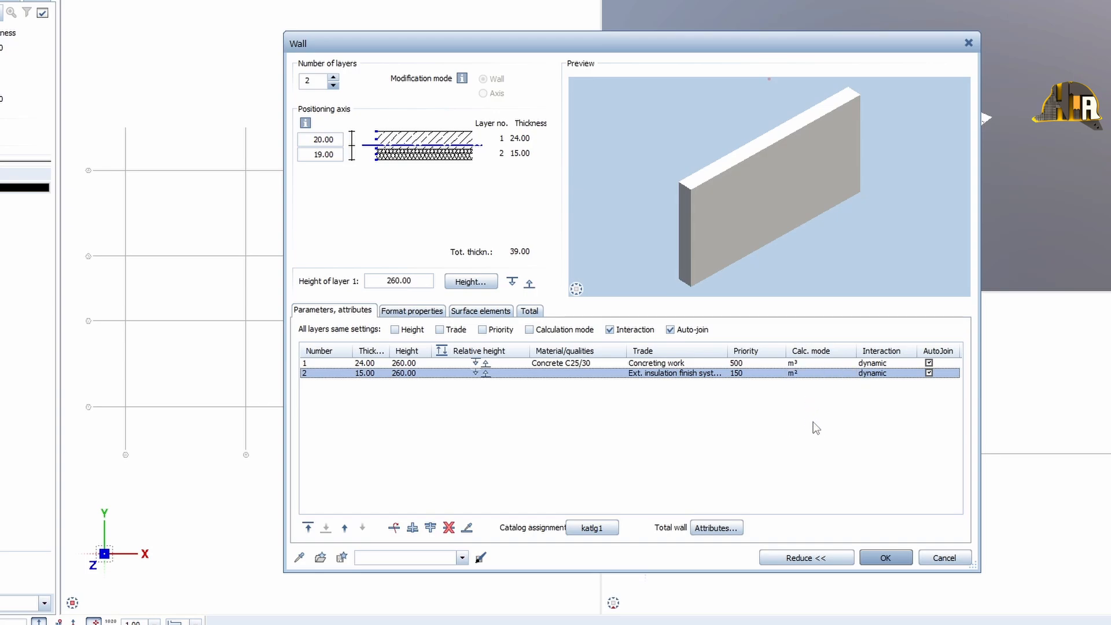
left_click(899, 364)
left_click(891, 389)
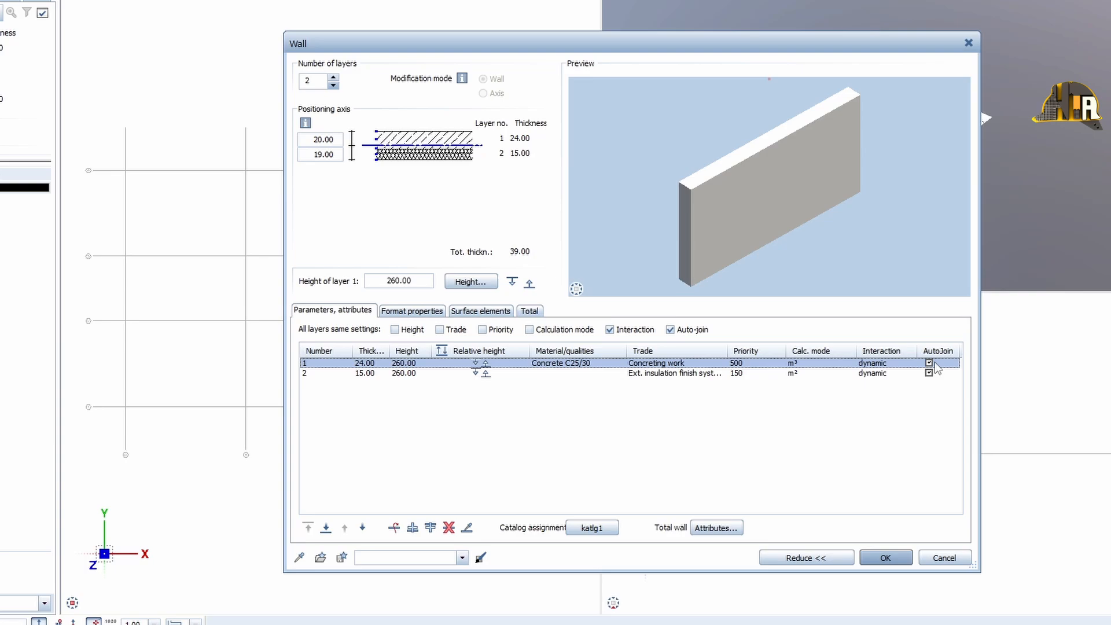
Review the pen, line and color choices available for wall layer 1 in its format properties
left_click(405, 311)
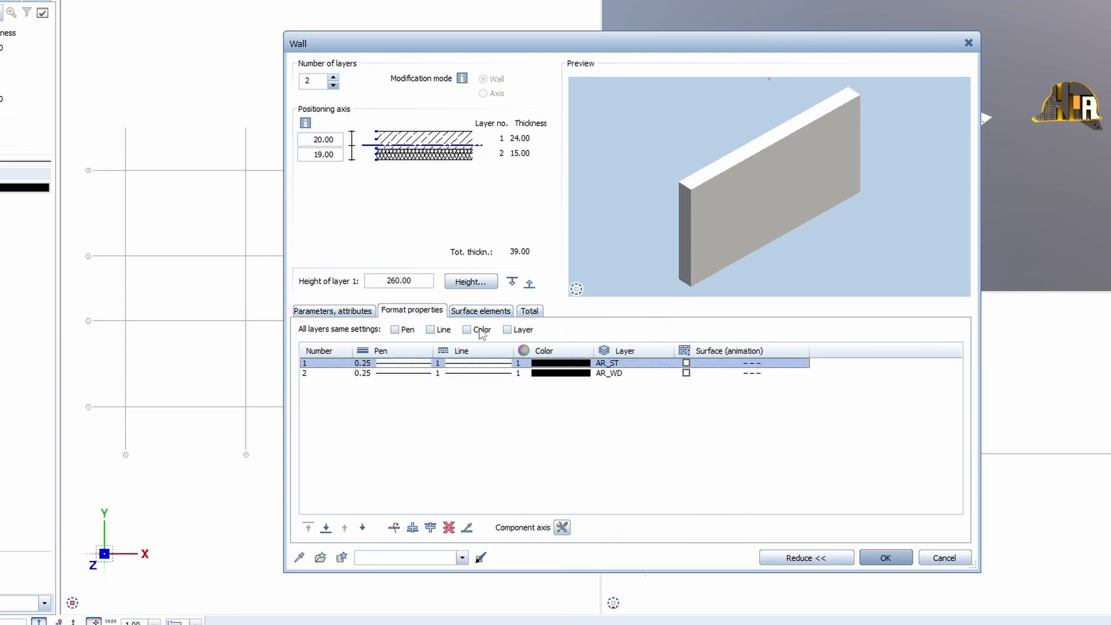
left_click(389, 366)
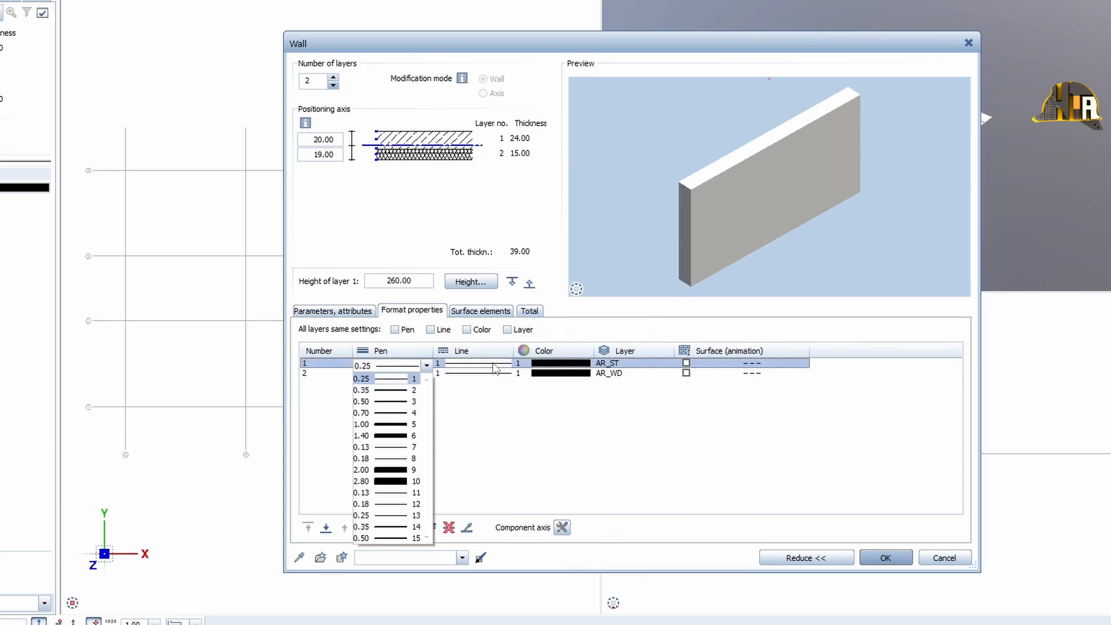
left_click(495, 369)
left_click(495, 365)
left_click(570, 369)
left_click(570, 368)
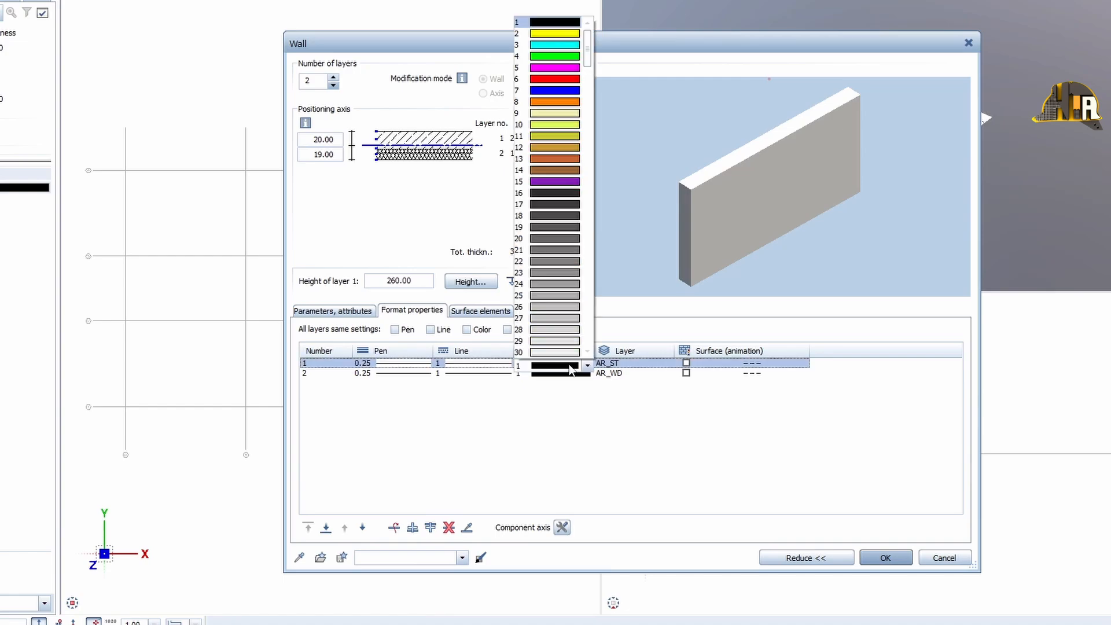
left_click(669, 433)
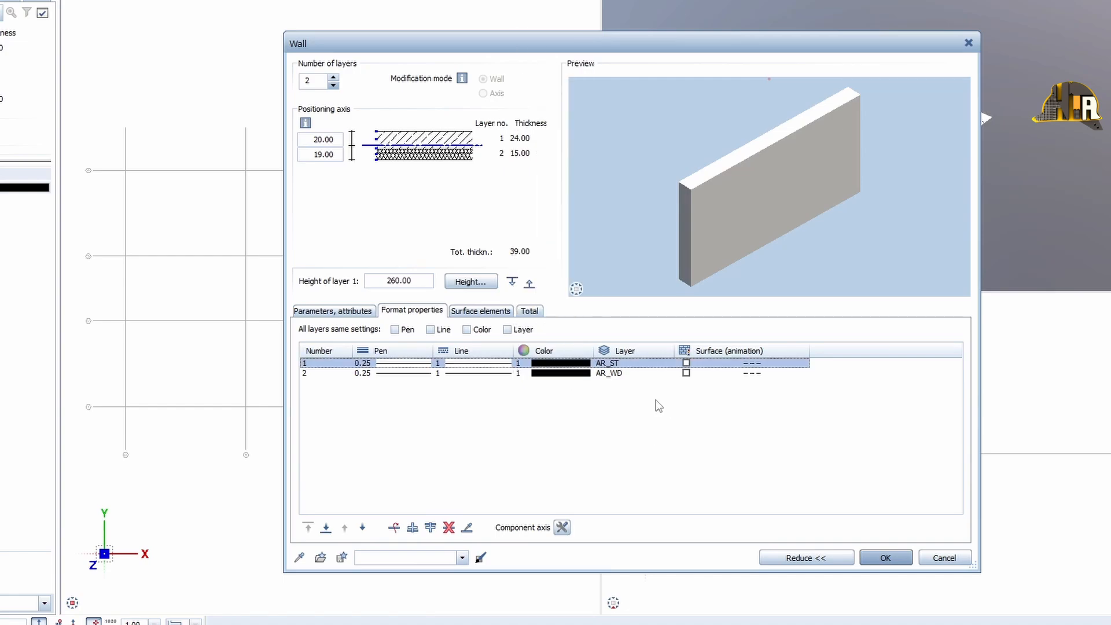
Choose AR_B_TR (Wand Beton tragend) from the ARCHITEKTUR components as the drawing layer of wall layer 1
left_click(628, 365)
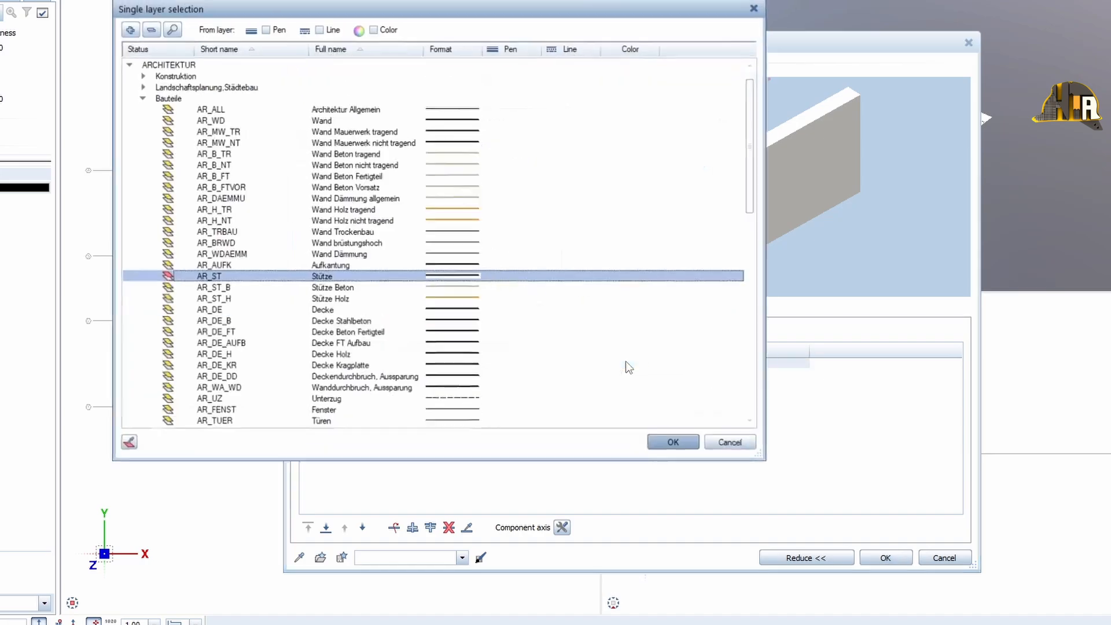
left_click(191, 51)
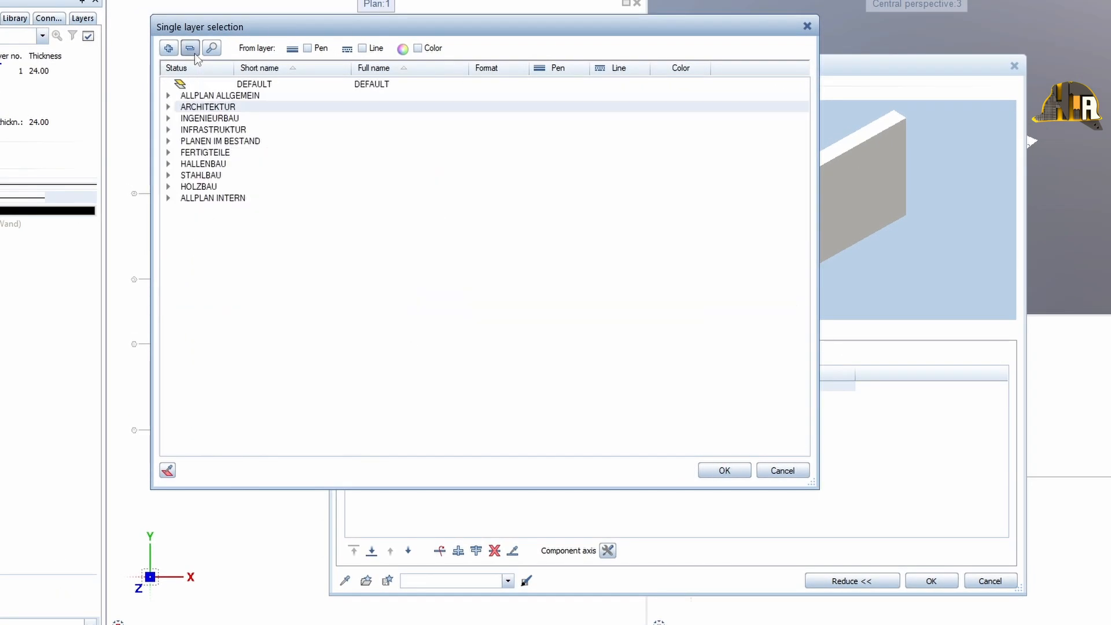
left_click(168, 107)
left_click(181, 142)
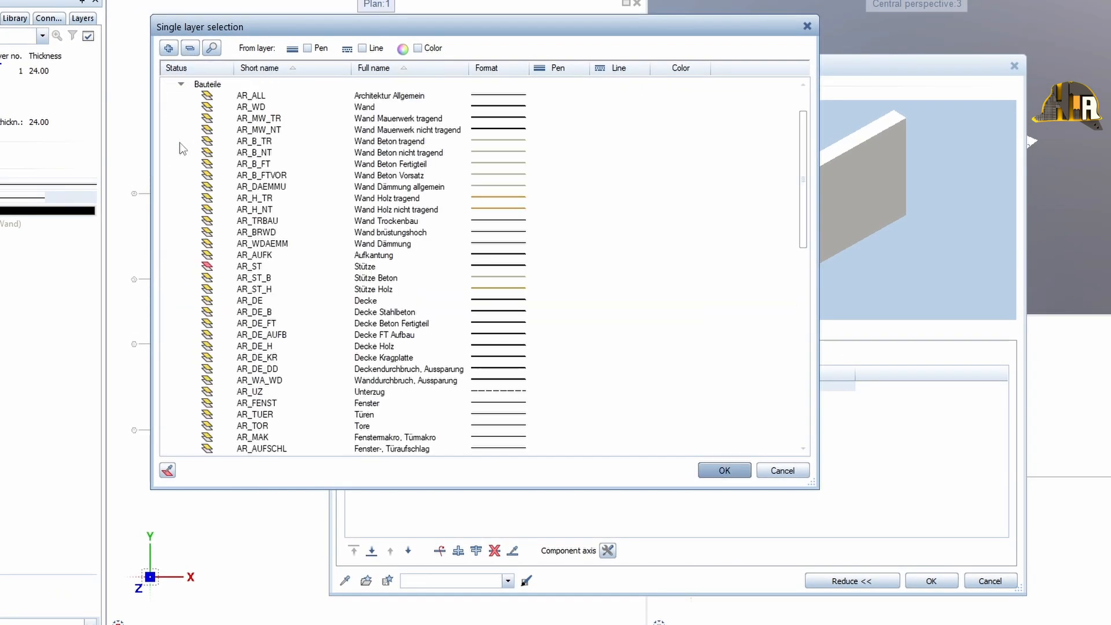
left_click(389, 141)
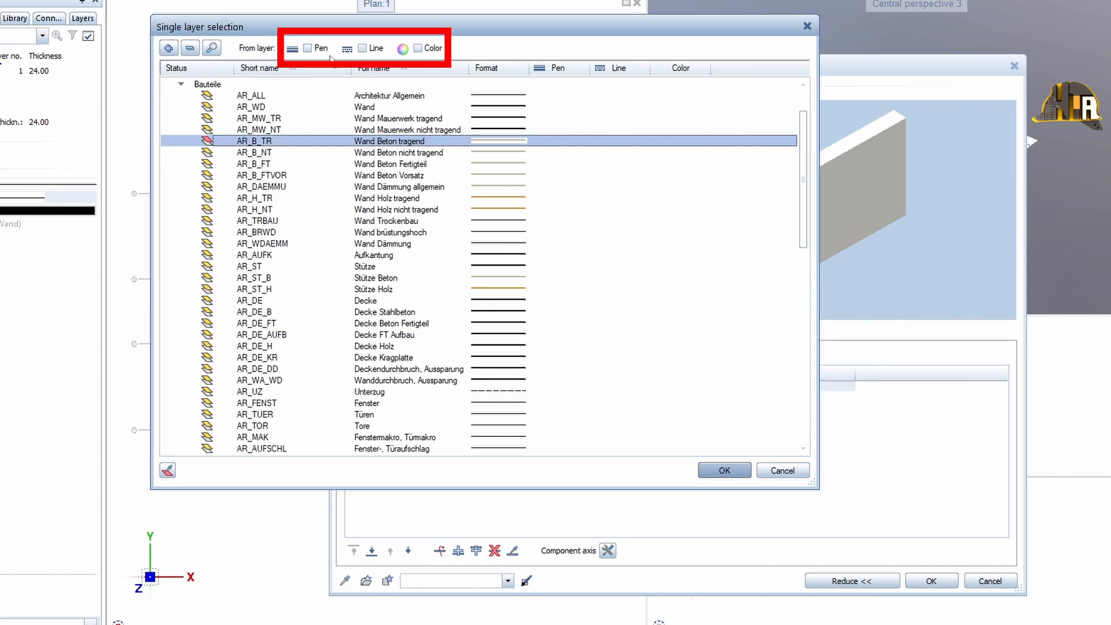
Take pen, line and color from the drawing layer and confirm the layer selection
left_click(308, 48)
left_click(363, 48)
left_click(417, 48)
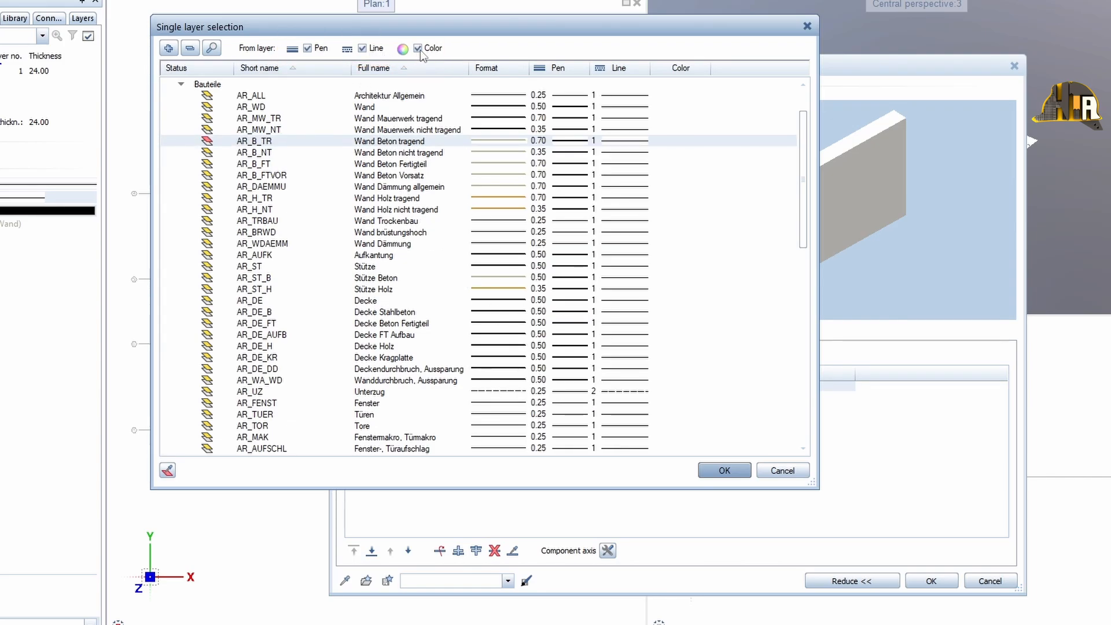
left_click(718, 471)
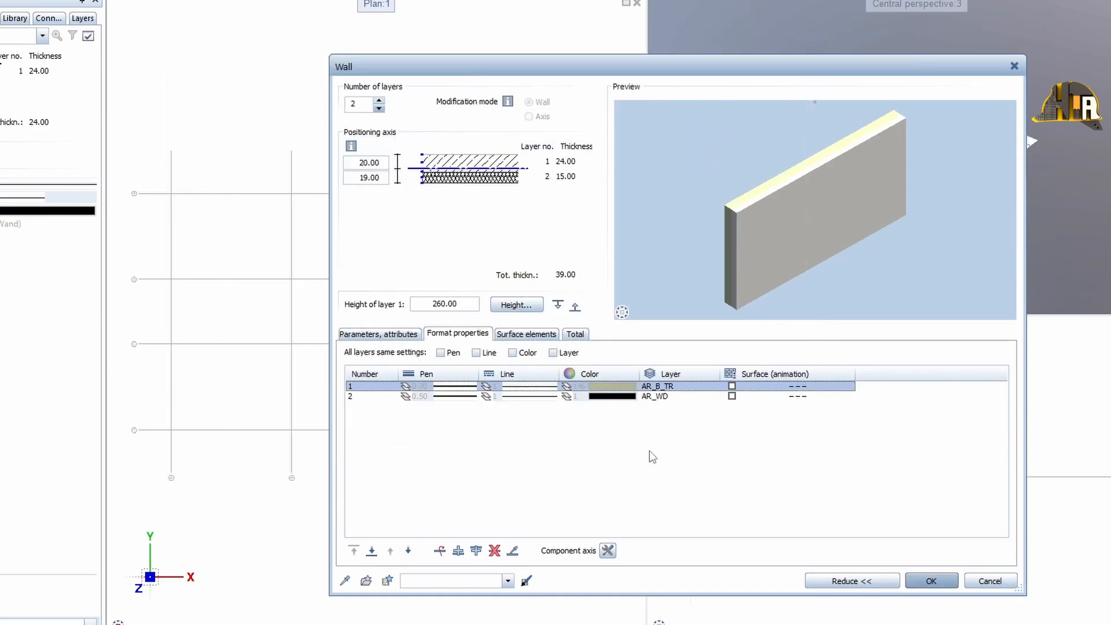
Assign the office surface Cast_Concrete005.surf from Materials, Concrete, Cast to wall layer 1 and inspect it in the preview
left_click(798, 387)
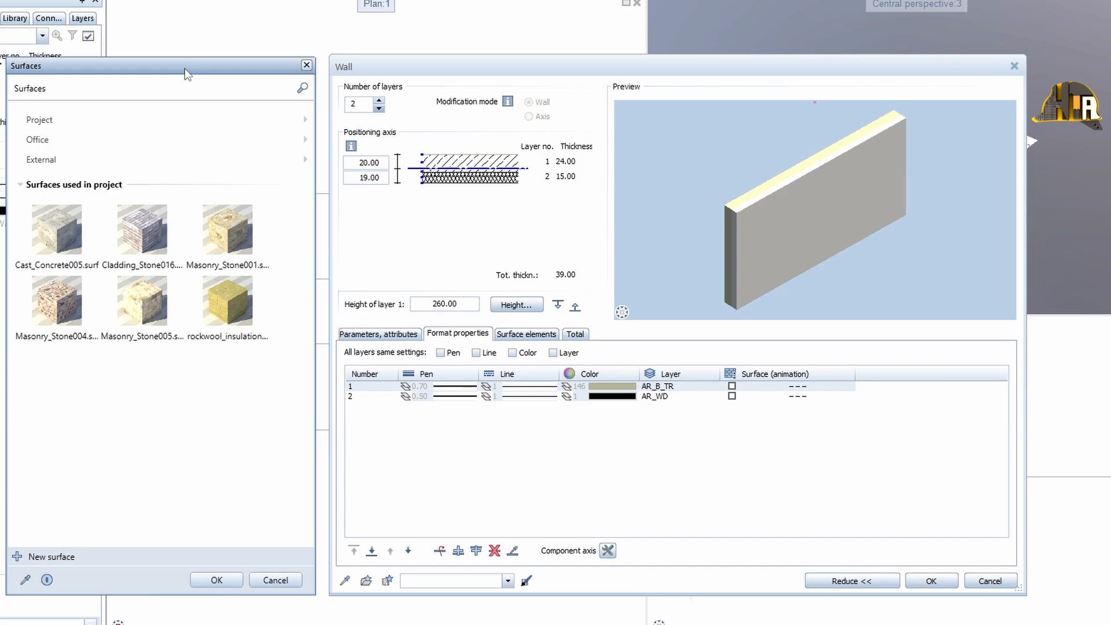
left_click(35, 140)
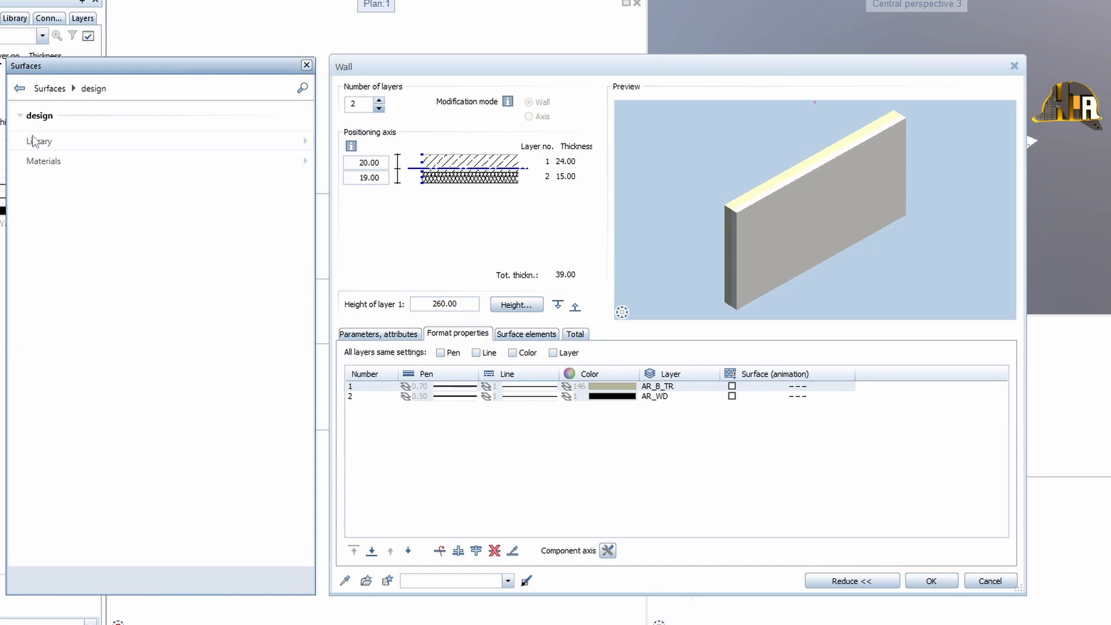
left_click(55, 165)
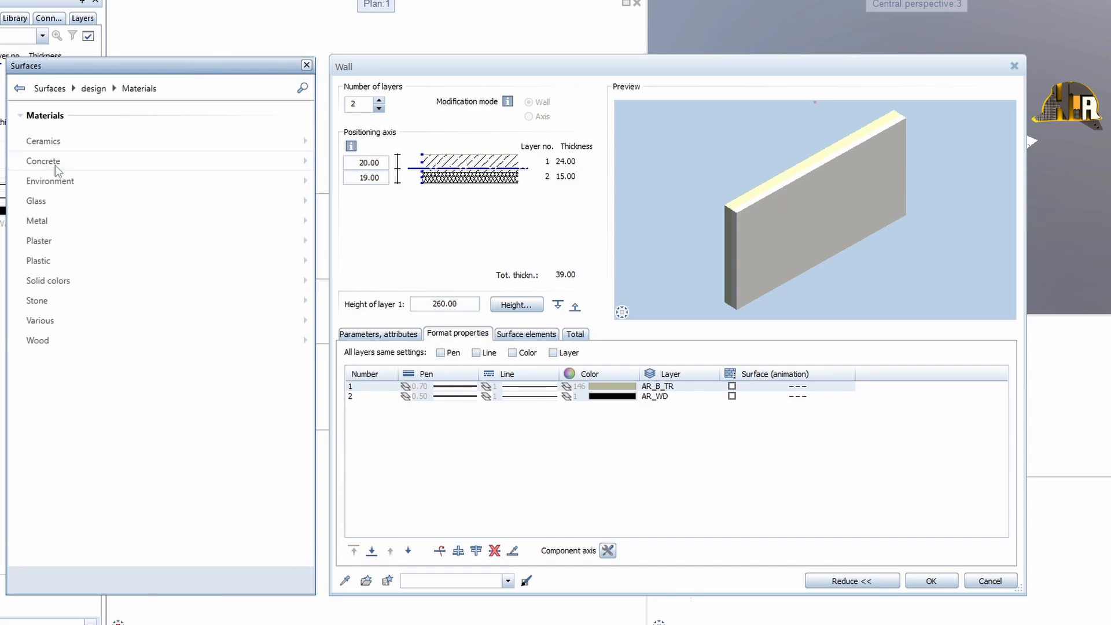
left_click(54, 165)
left_click(55, 165)
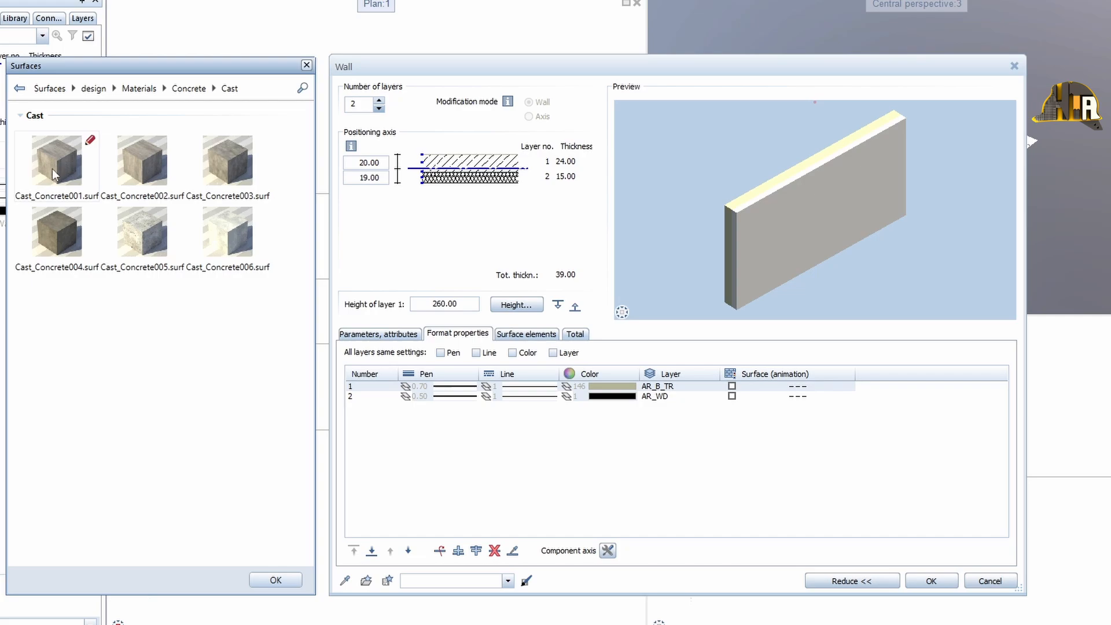
left_click(144, 242)
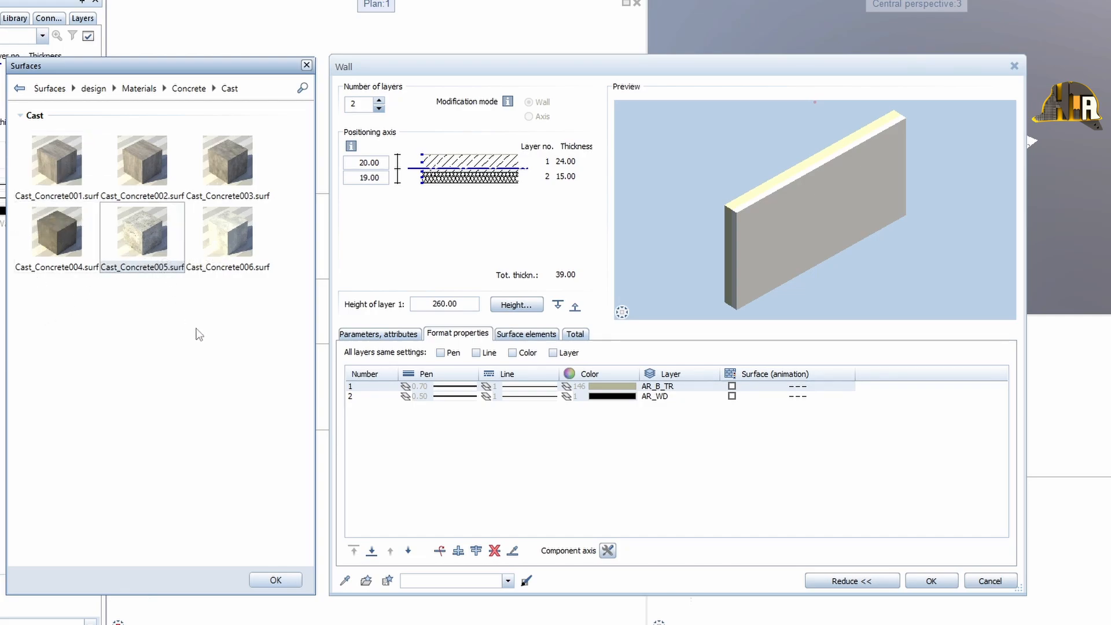
double_click(145, 240)
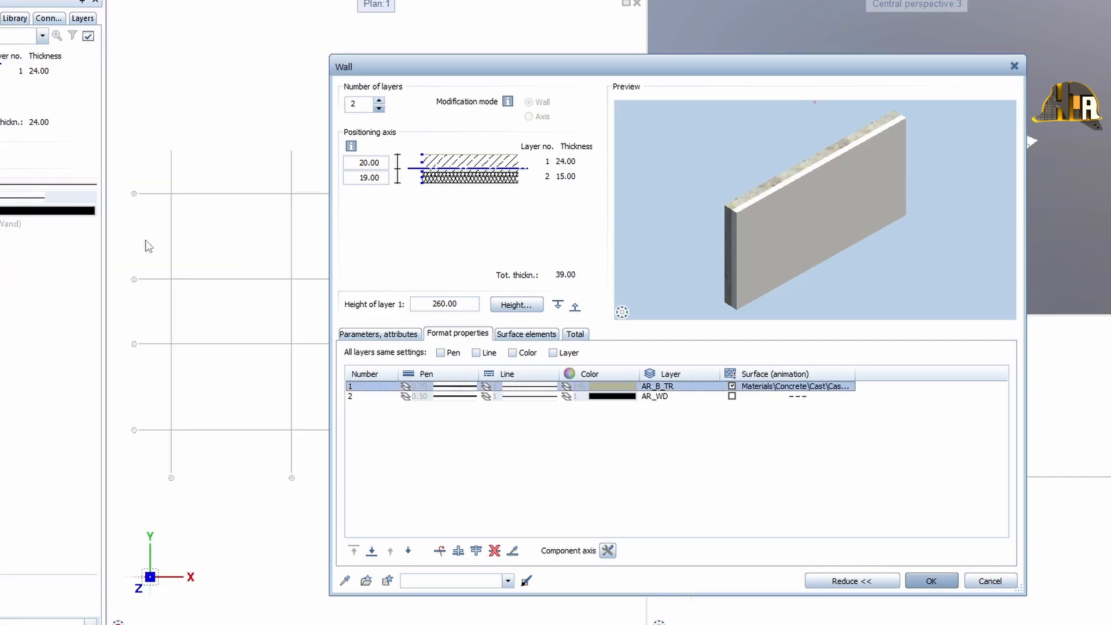
left_click_drag(688, 224, 778, 203)
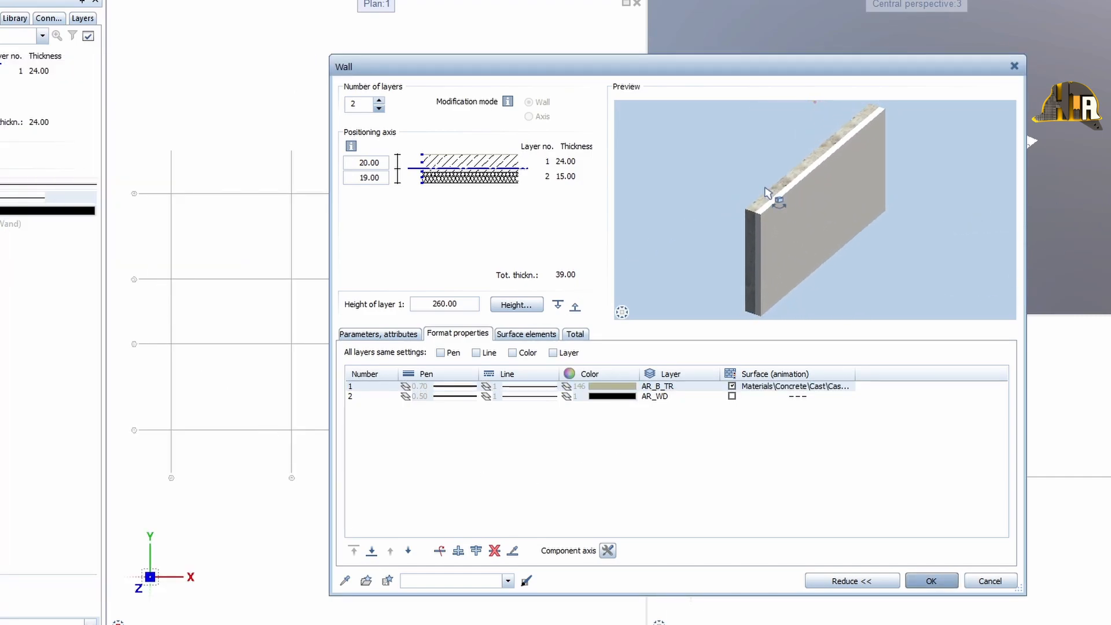
Set the surface element hatching of wall layer 1 to 313 Concrete (reinforced), M=adjustment
left_click(539, 335)
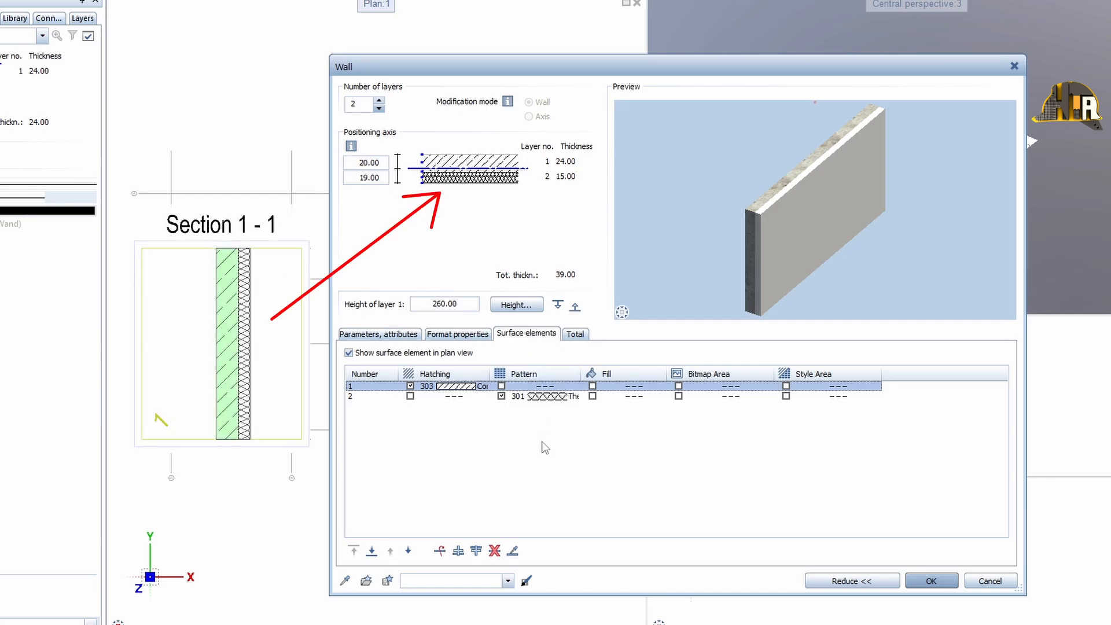
left_click(475, 389)
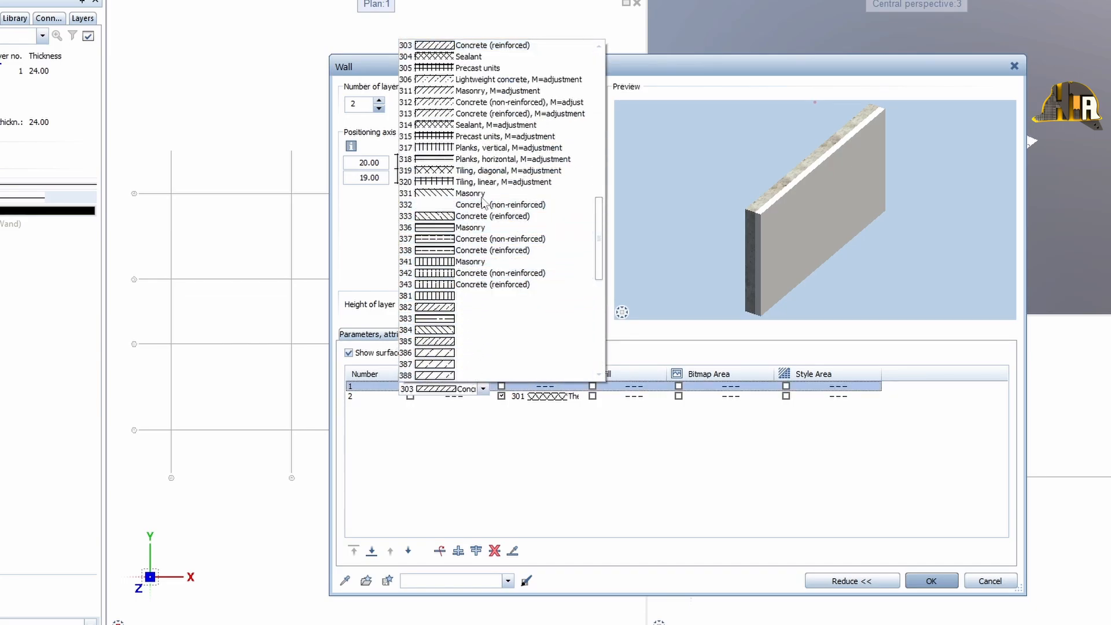
left_click(529, 115)
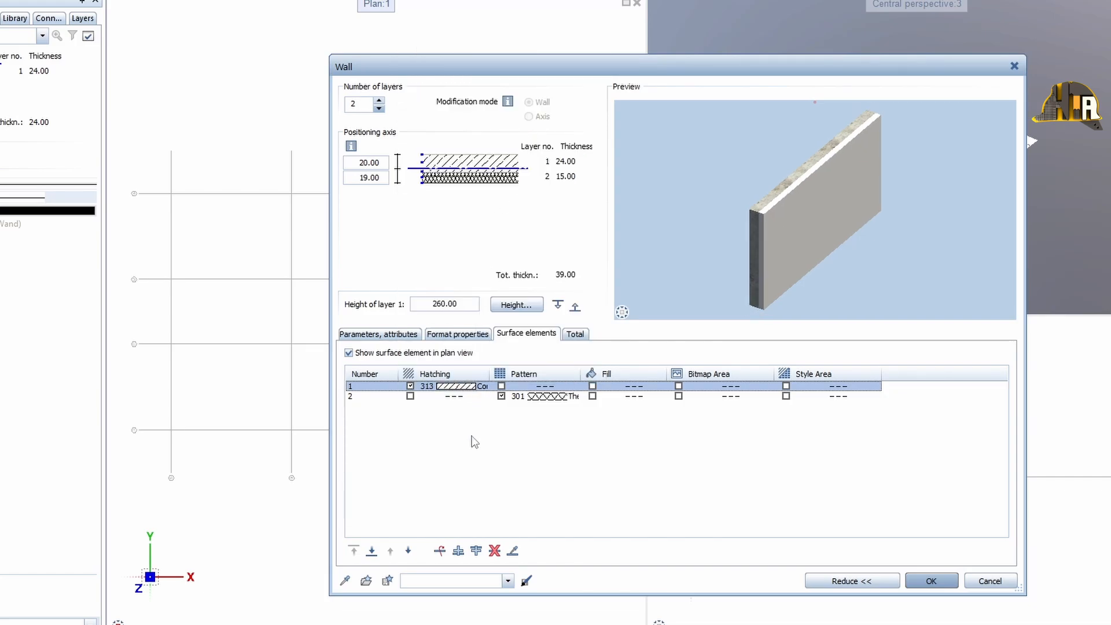
Widen the hatching and pattern columns and set the pattern of wall layer 2 to 301 Thermal insulation
left_click_drag(491, 373, 544, 372)
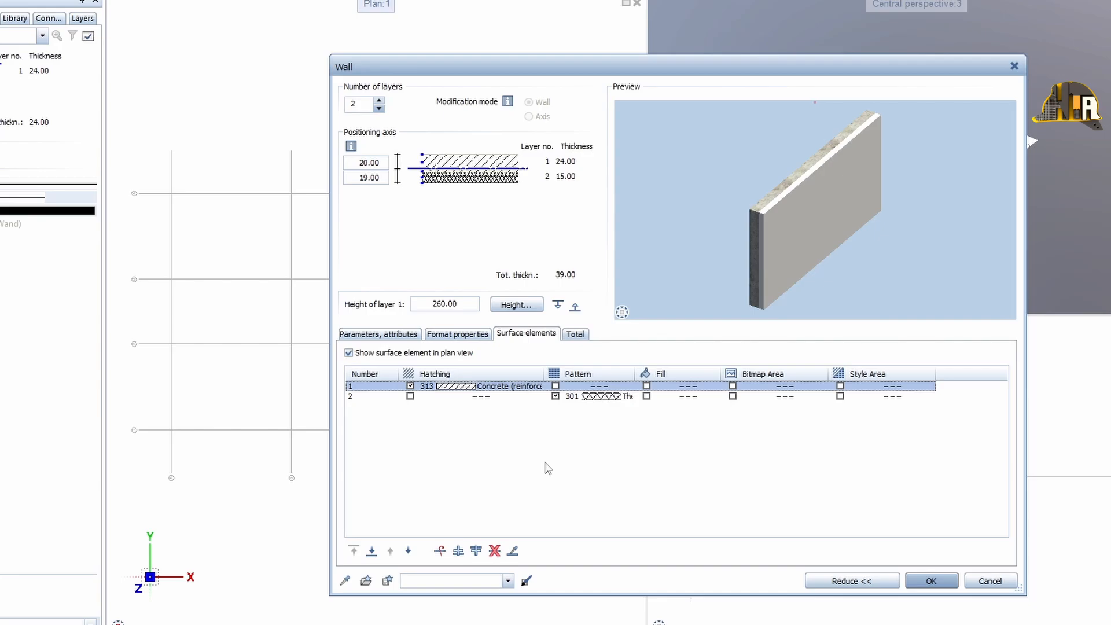
left_click_drag(635, 374, 711, 374)
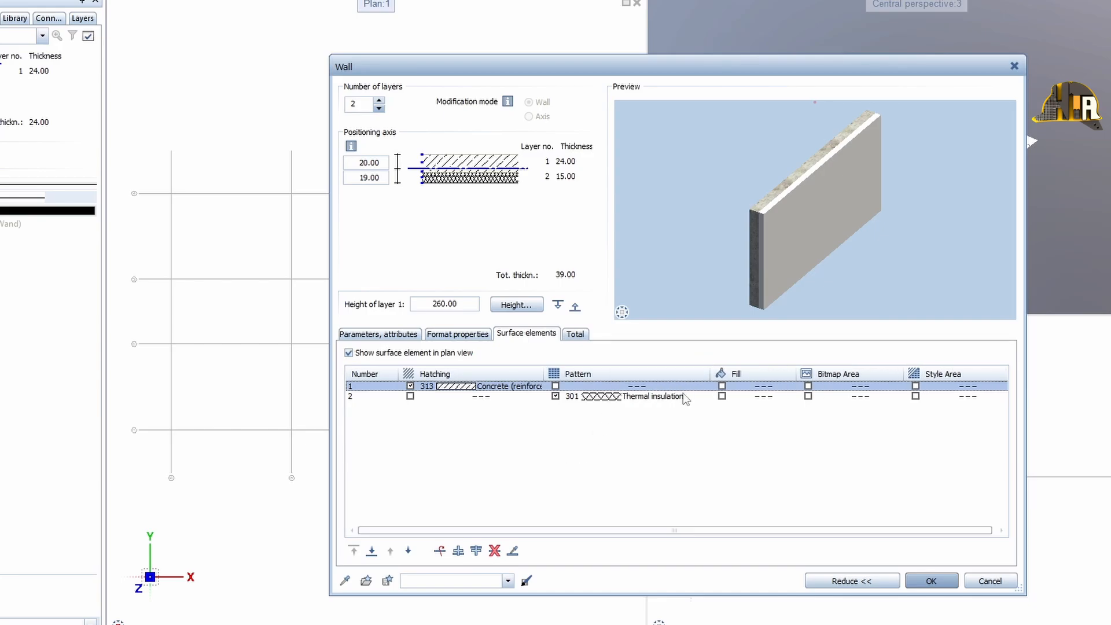
left_click(685, 398)
scroll(646, 294, "up", 4)
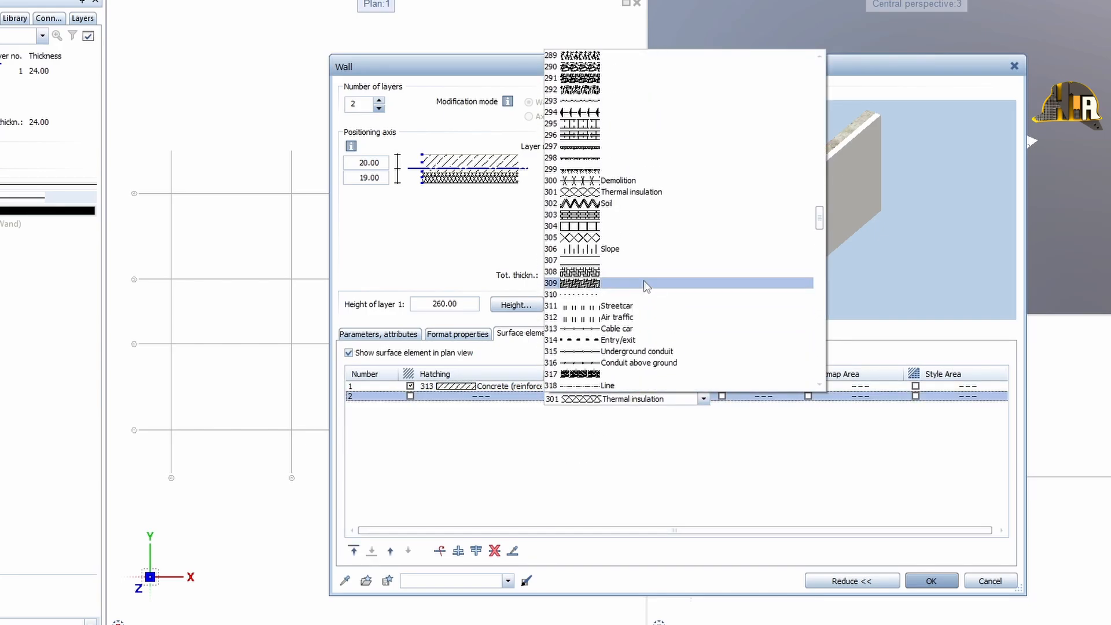
left_click(648, 195)
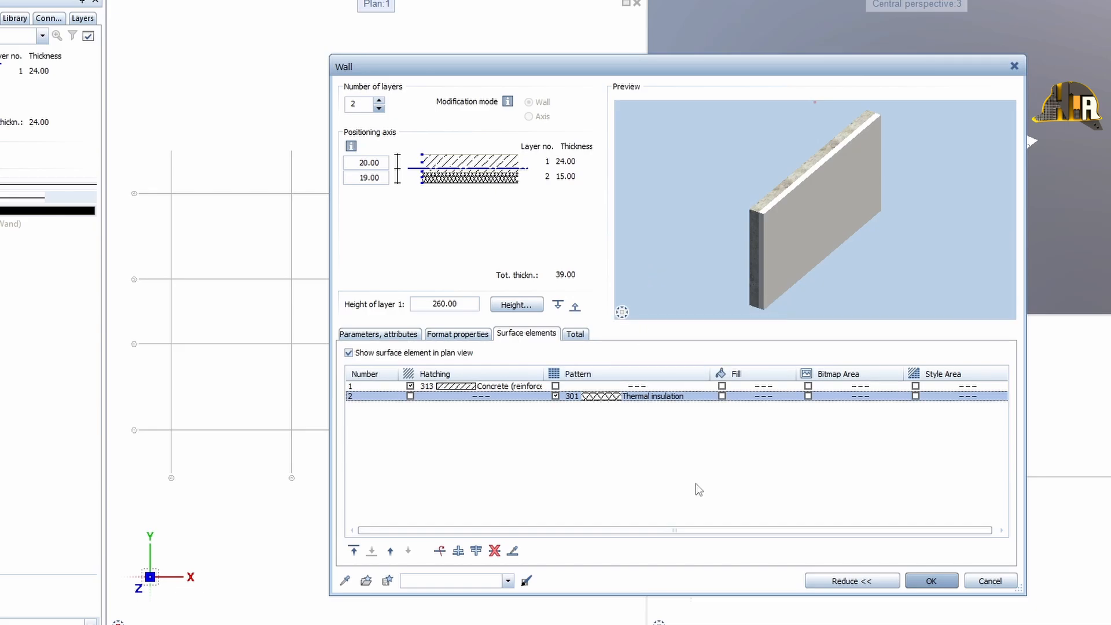
left_click(470, 397)
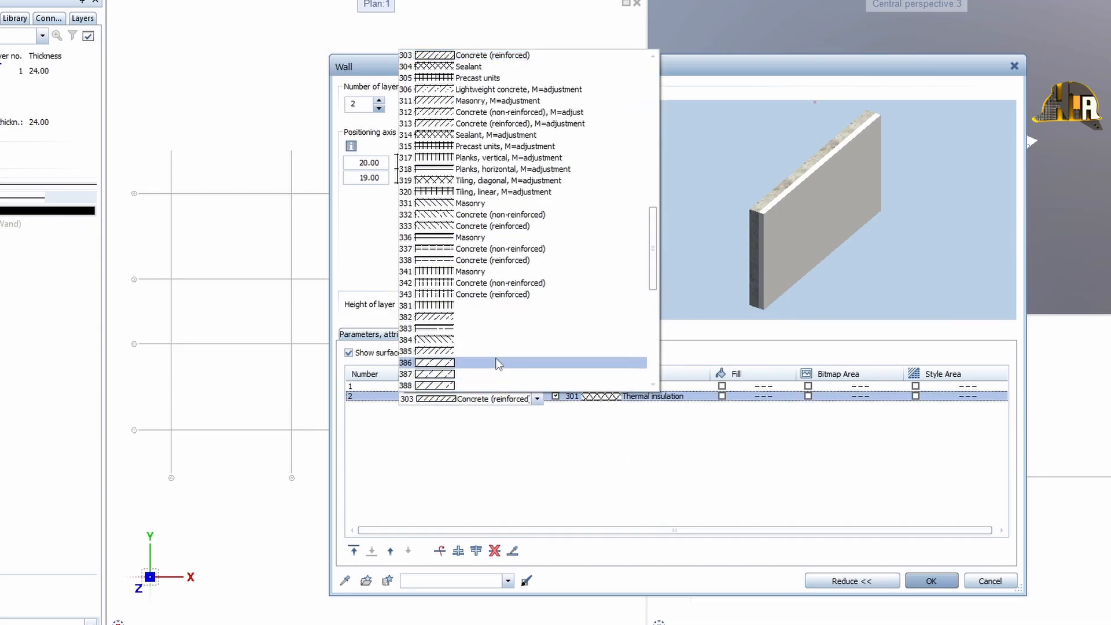
scroll(499, 363, "up", 3)
left_click(497, 111)
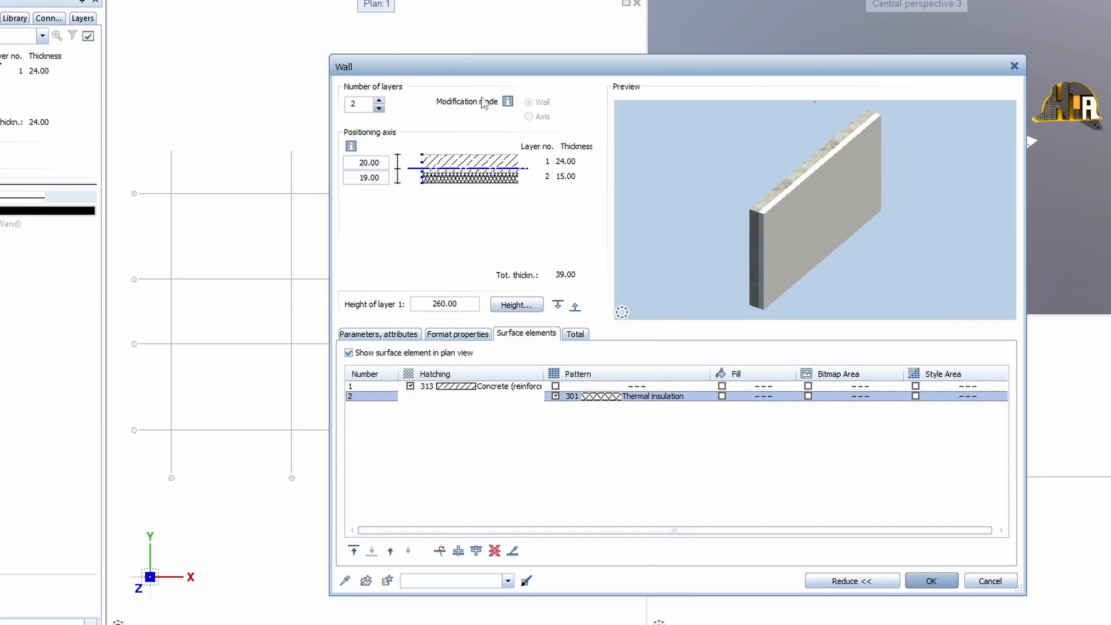
left_click(614, 397)
left_click(648, 54)
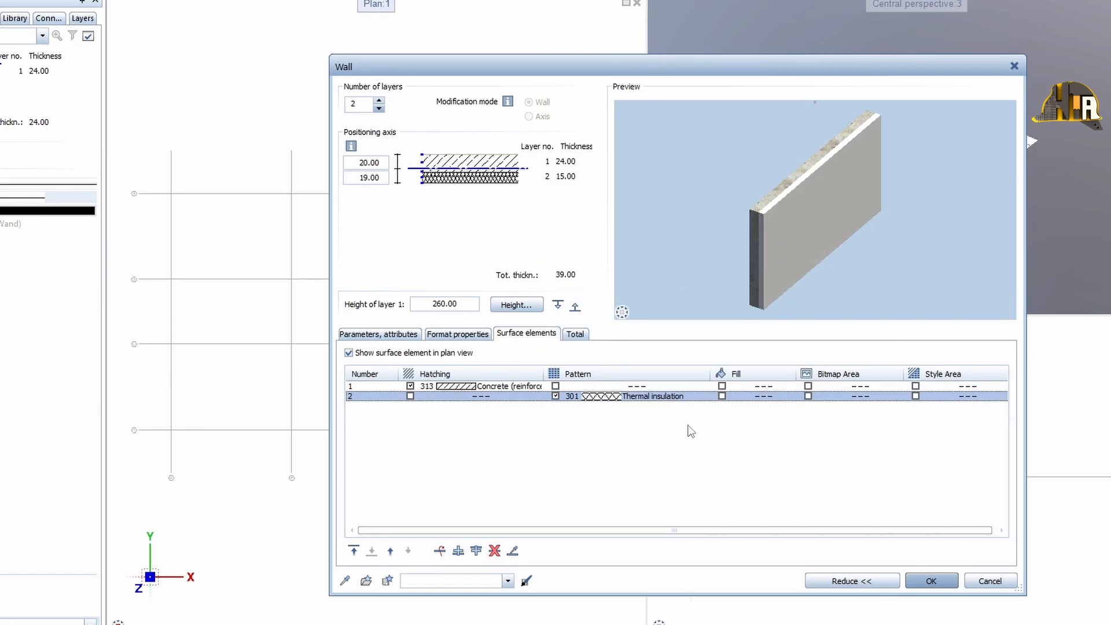
Set the fill of wall layer 1 to color 78 and check the style areas available for that layer
left_click(749, 388)
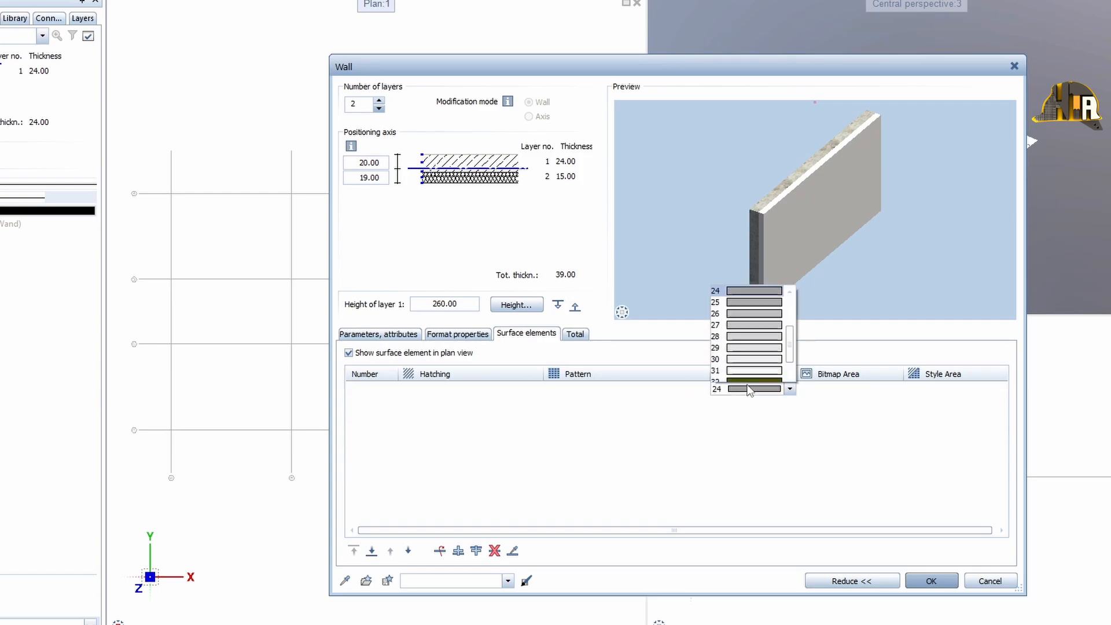
scroll(744, 335, "down", 6)
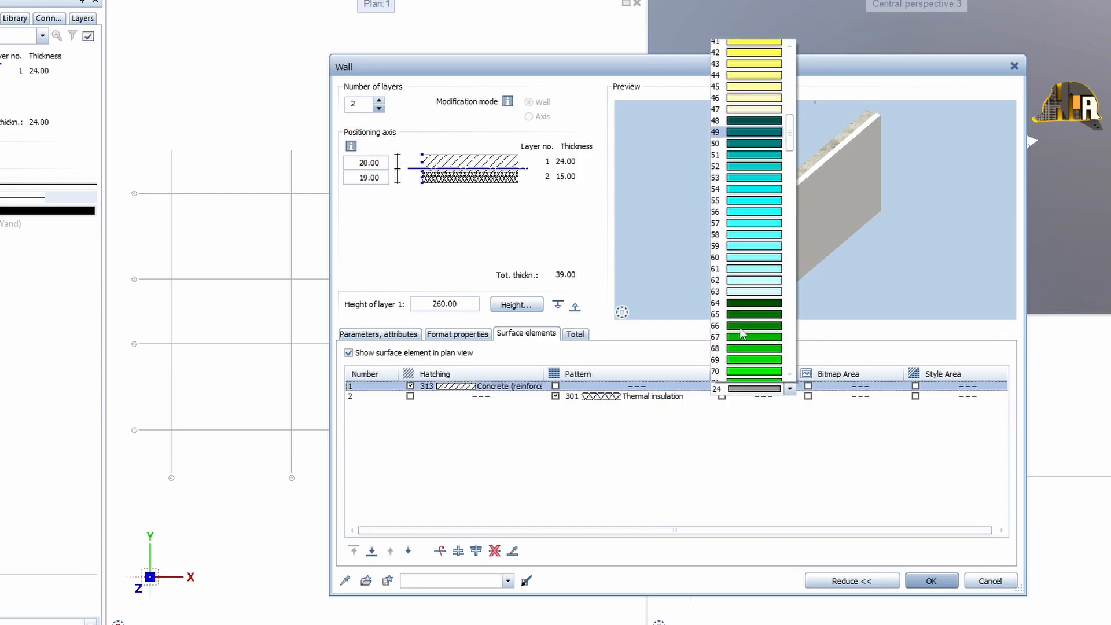
scroll(743, 334, "down", 3)
left_click(743, 353)
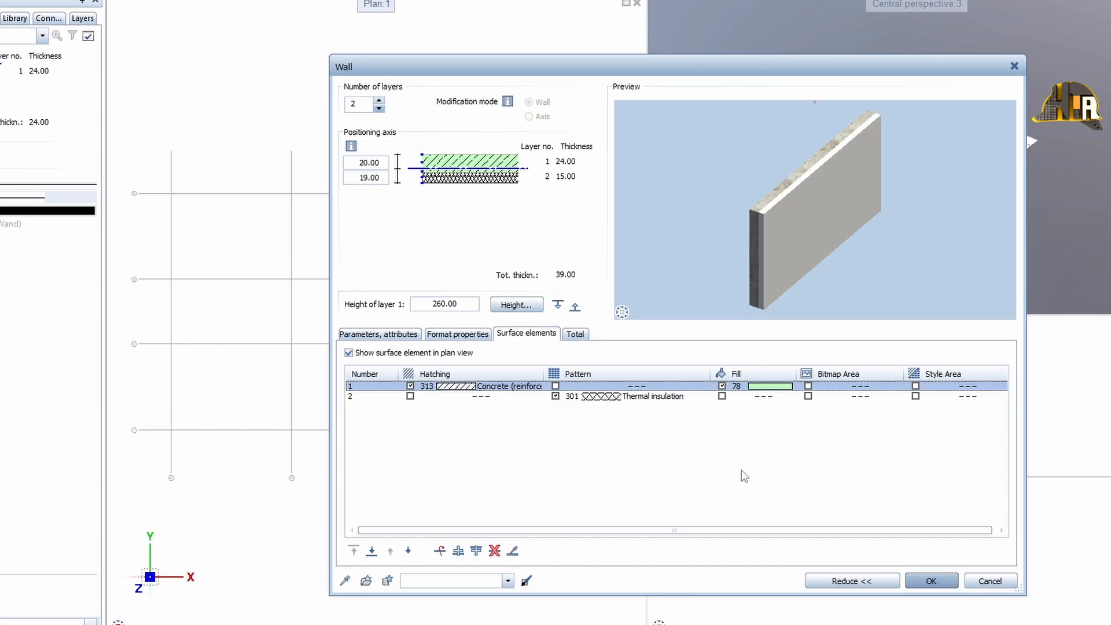
left_click(977, 387)
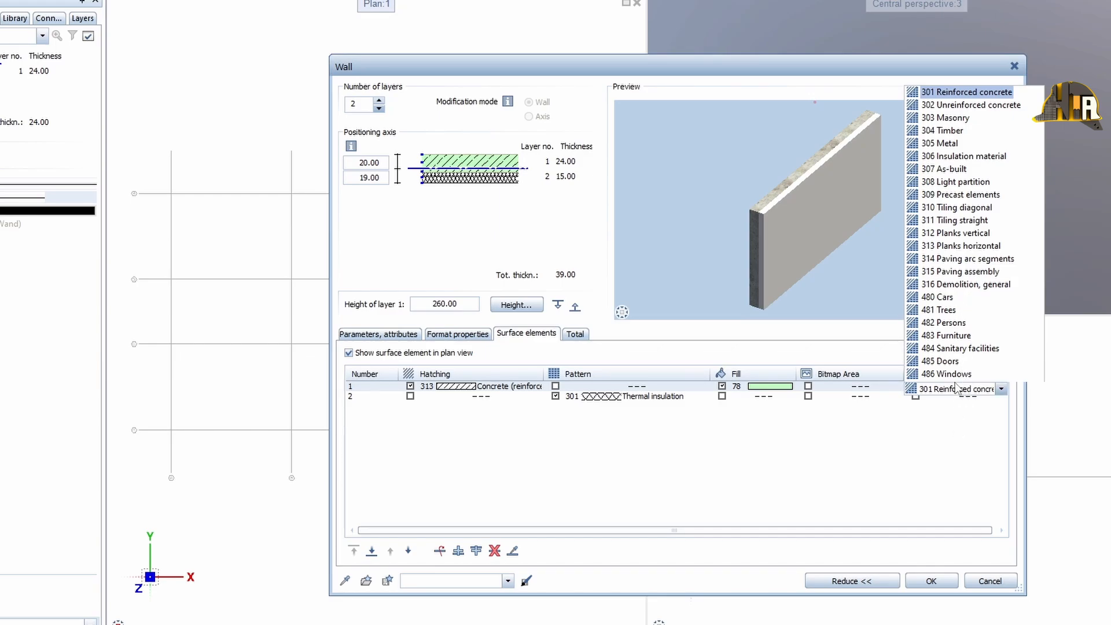
left_click(937, 429)
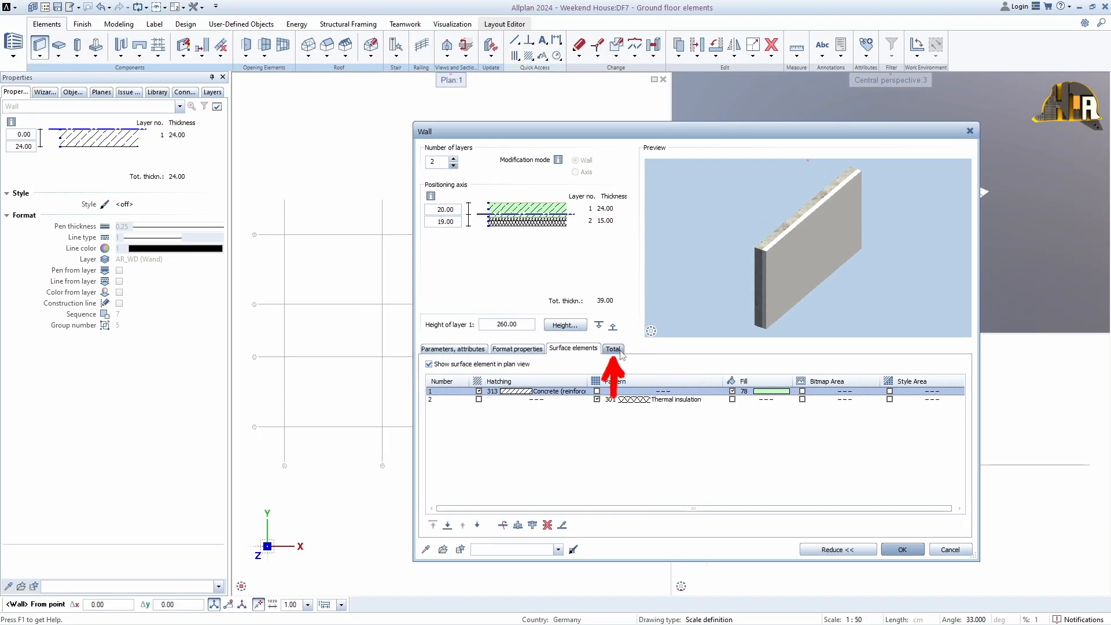
Show the total overview of the wall's parameters, format properties and surface elements, and resize the dialog to fit the screen
left_click(576, 335)
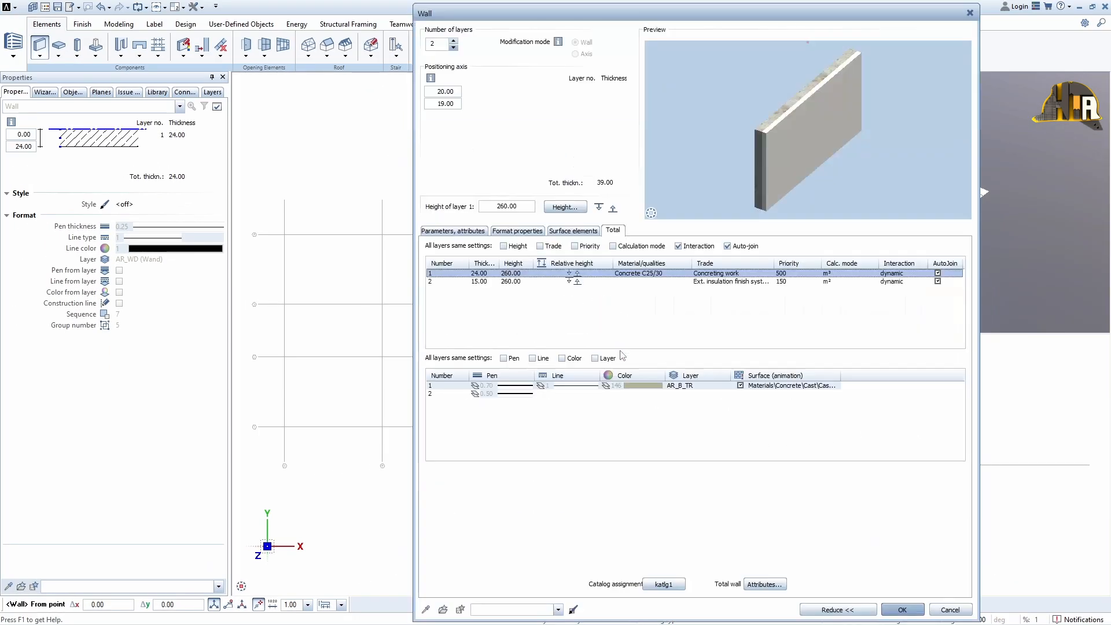
left_click_drag(688, 14, 620, 15)
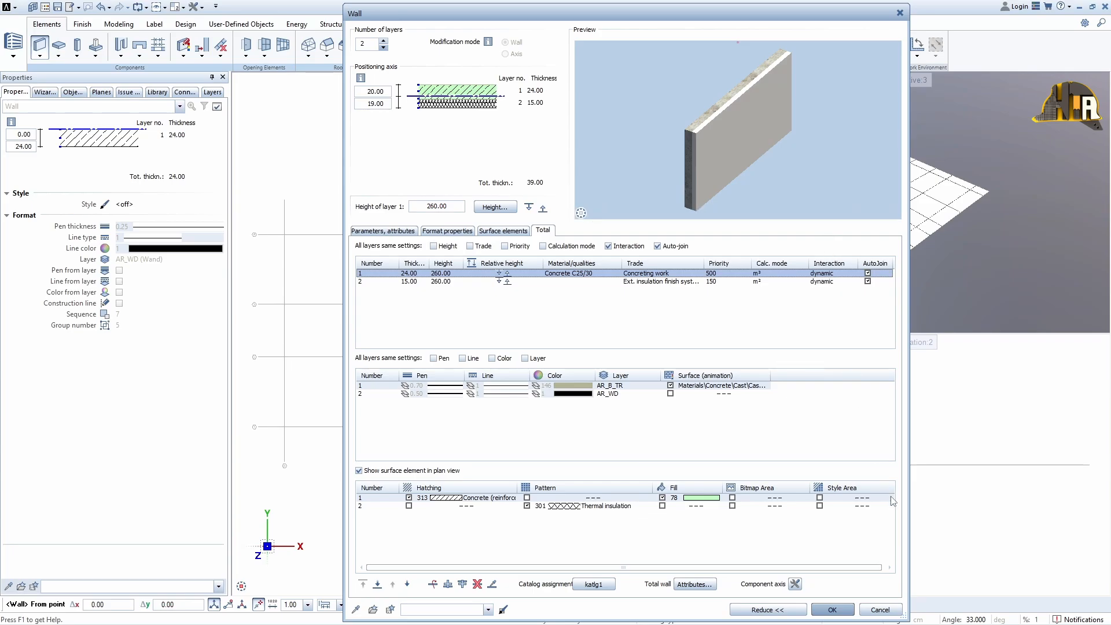
left_click_drag(351, 13, 400, 94)
left_click_drag(545, 97, 463, 47)
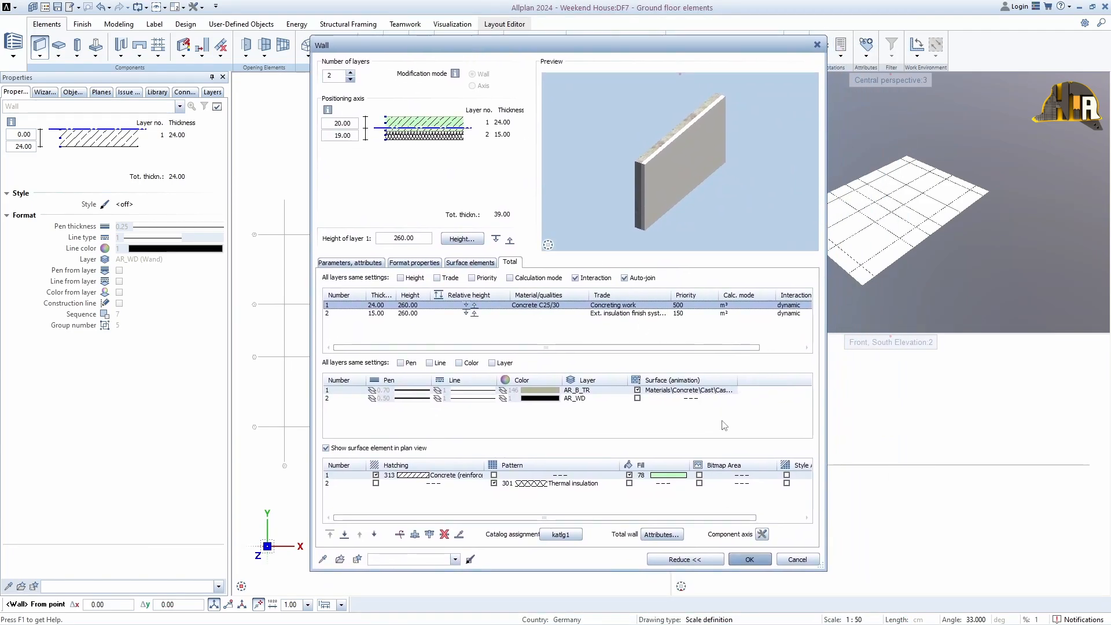
Insert a copy of wall layer 1 before the selected line and delete the duplicated layer
left_click(374, 534)
left_click(360, 534)
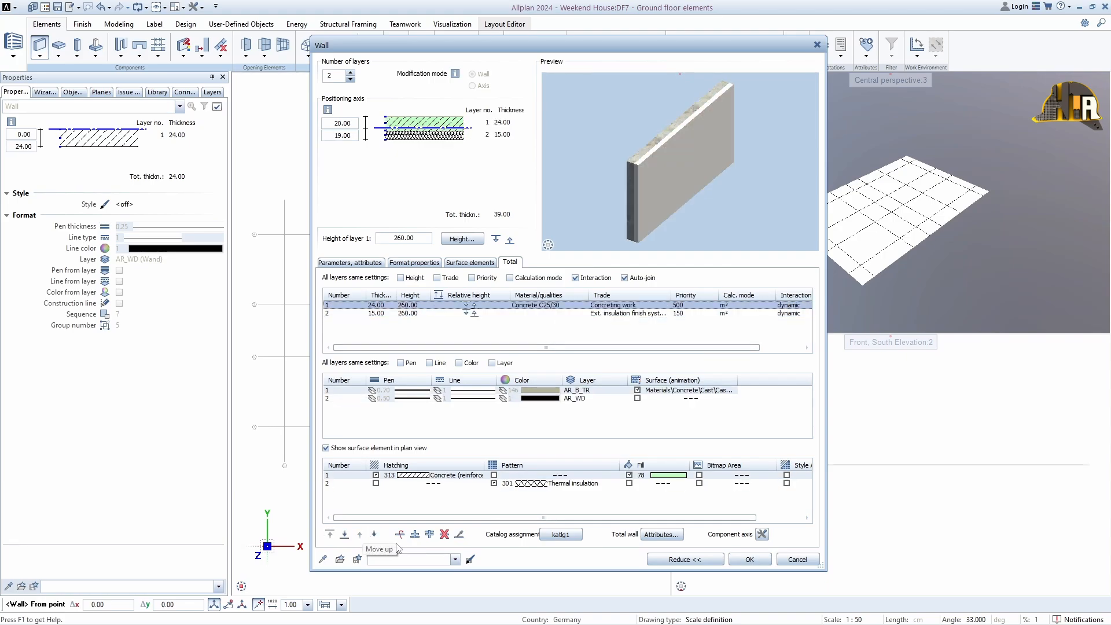
left_click(415, 535)
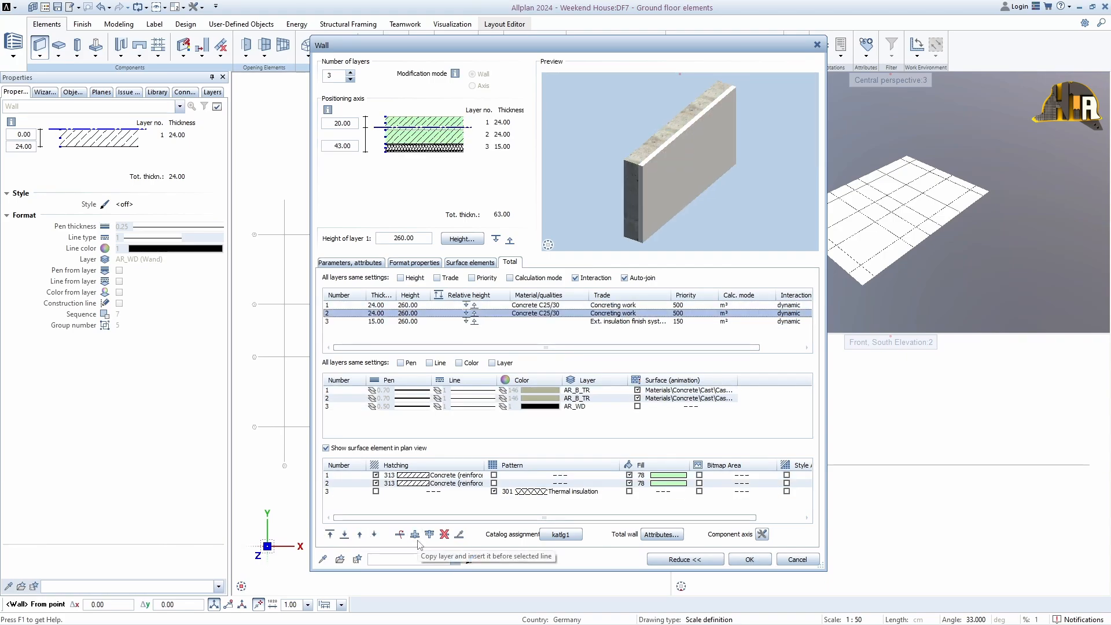
left_click(445, 534)
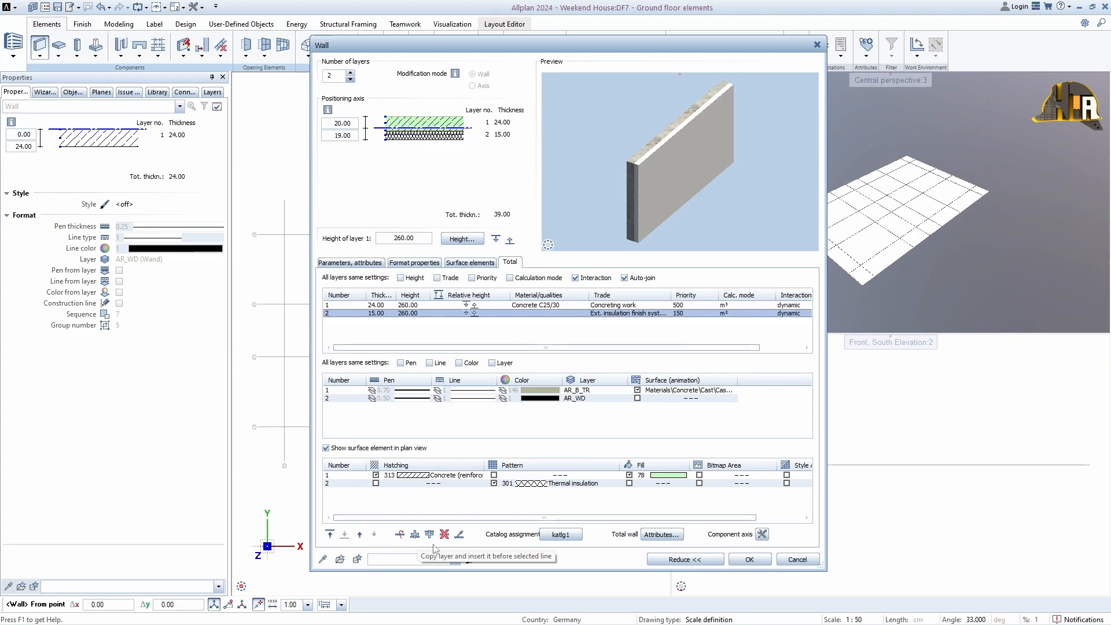
Load the wall favorite Wall Typ 1.wafanfx from Desktop, COURSE MATERIAL, Walls and confirm the wall settings
left_click(341, 558)
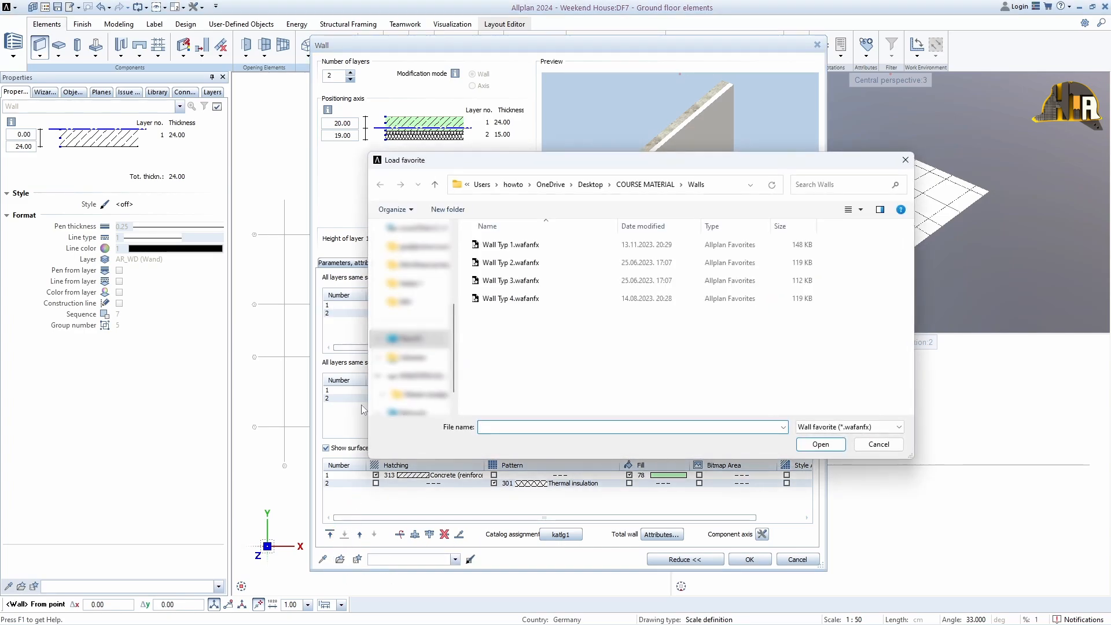
scroll(411, 318, "up", 5)
left_click(412, 265)
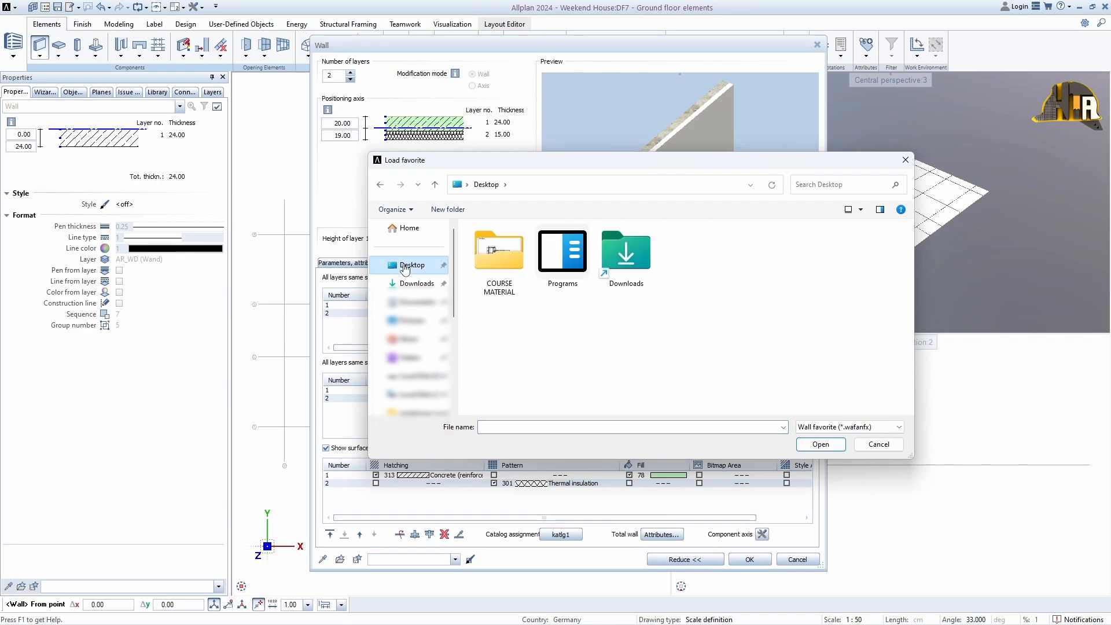
double_click(500, 258)
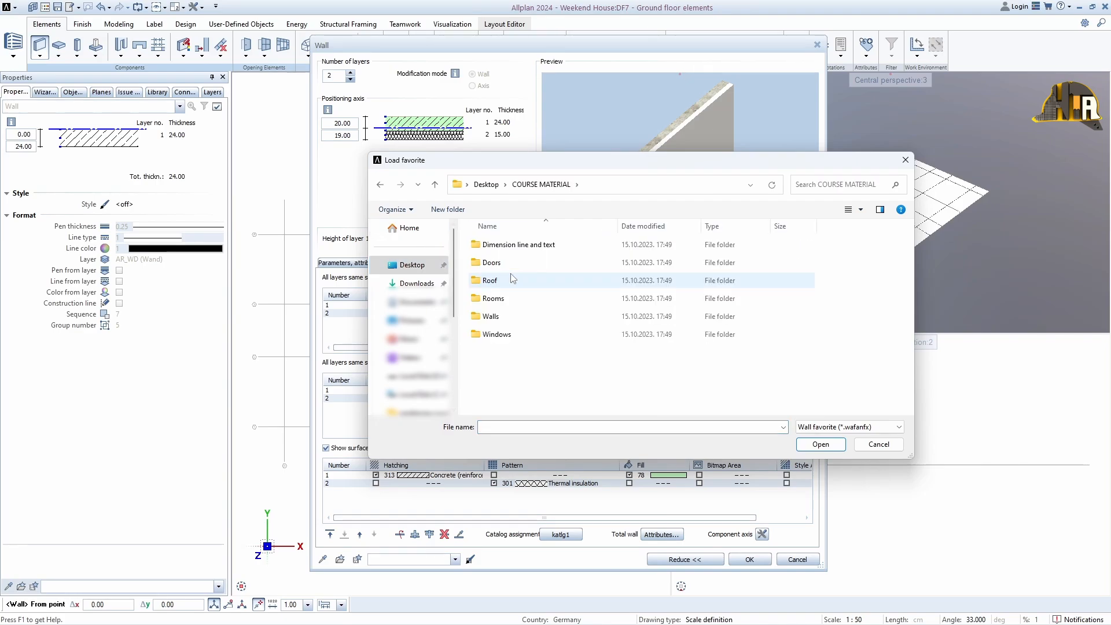
double_click(491, 316)
left_click(509, 245)
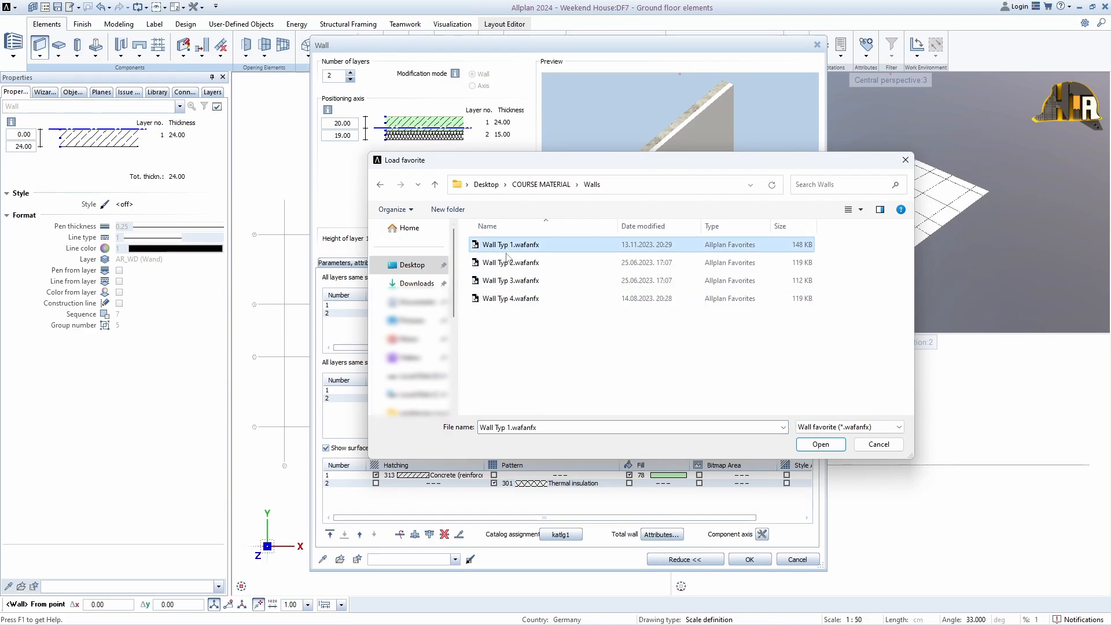
left_click(821, 444)
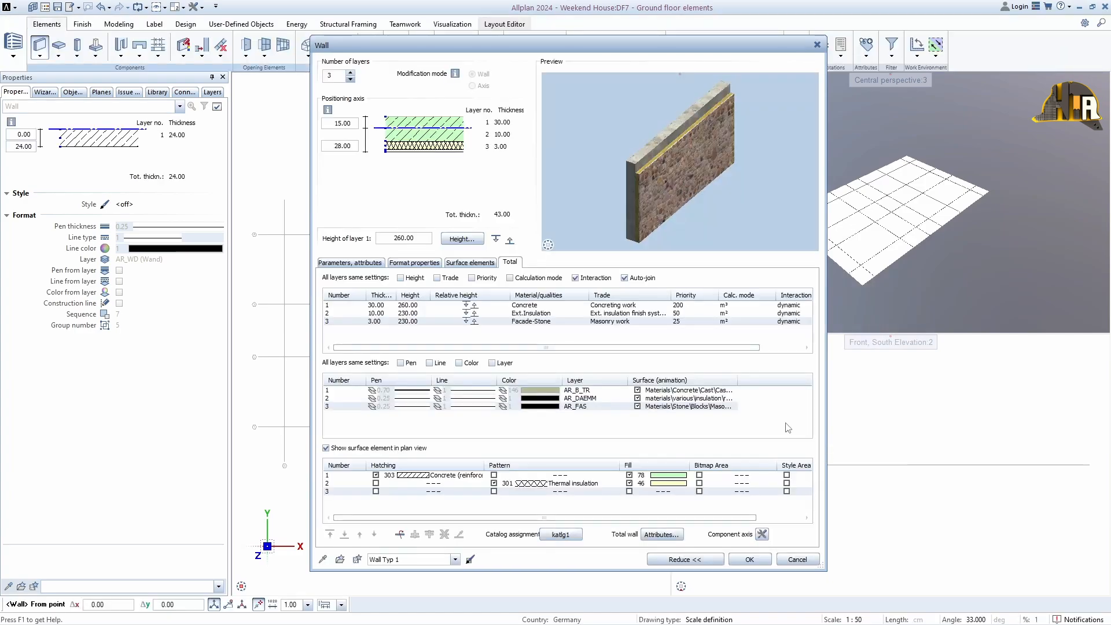
left_click(749, 560)
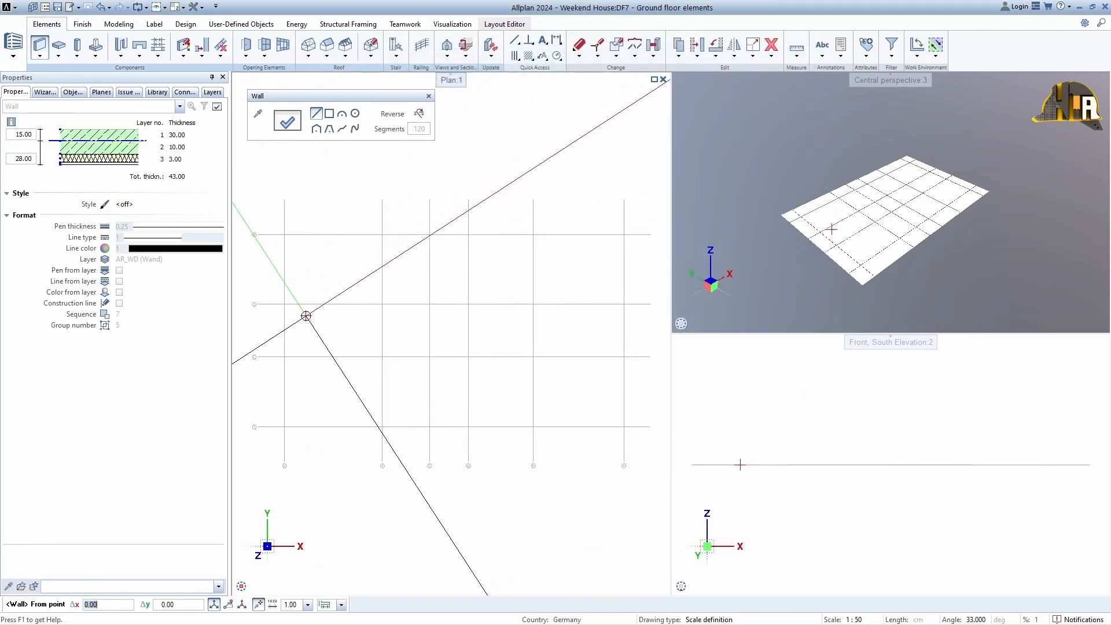